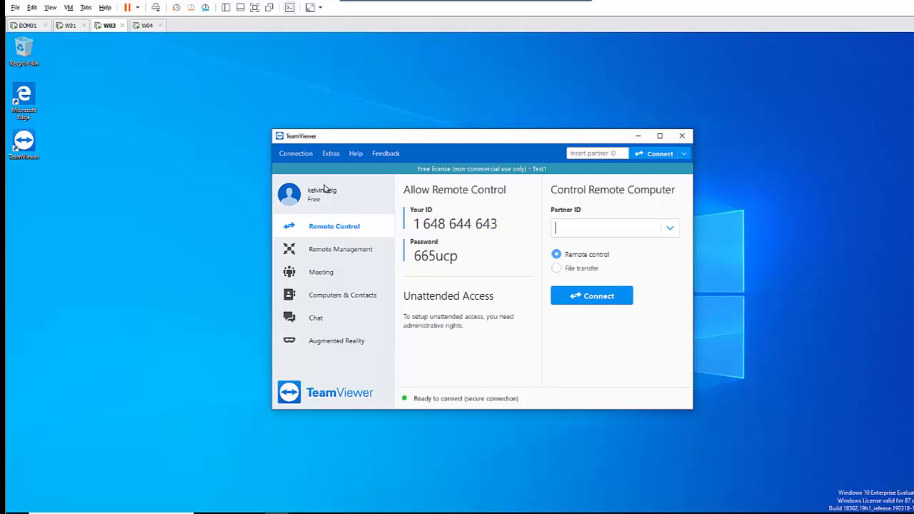
- Check the TeamViewer version and license information, and close the About window
click(356, 155)
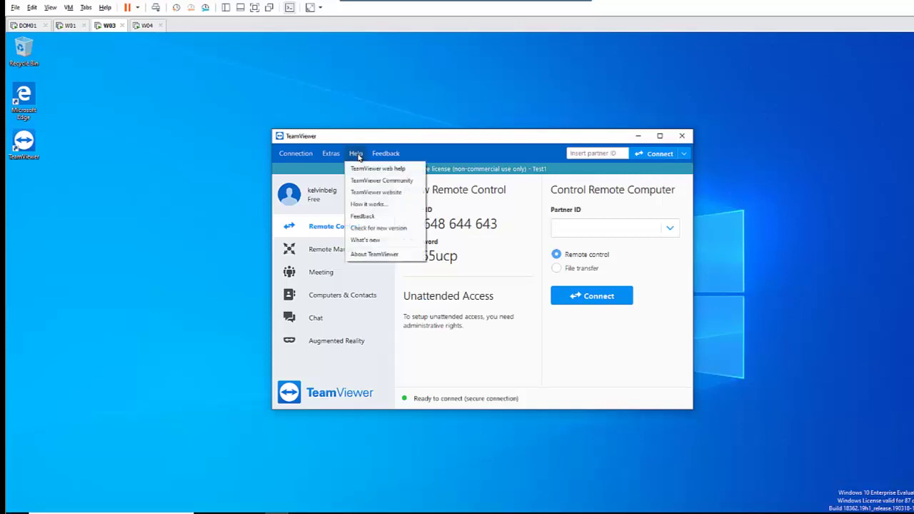
click(377, 255)
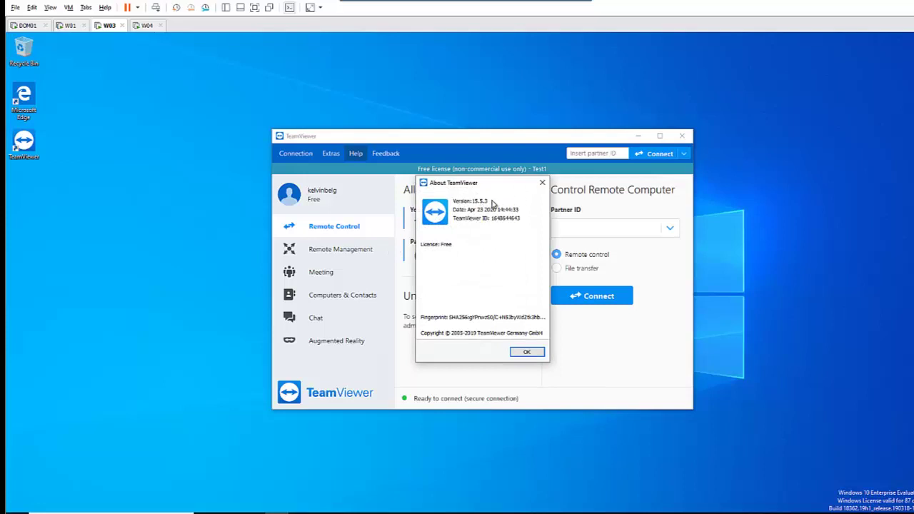
click(542, 184)
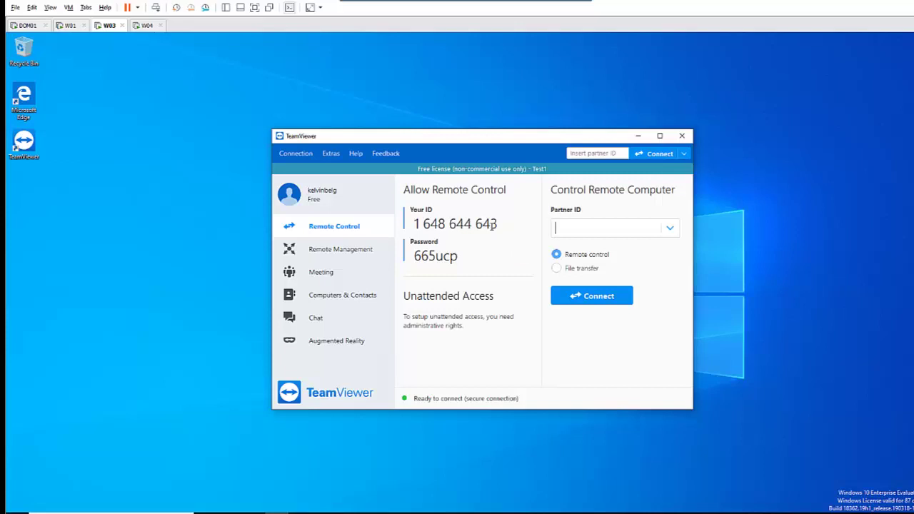
- Highlight this computer's ID and password, and generate a new random remote-control password twice
drag(502, 224, 413, 225)
drag(460, 256, 410, 258)
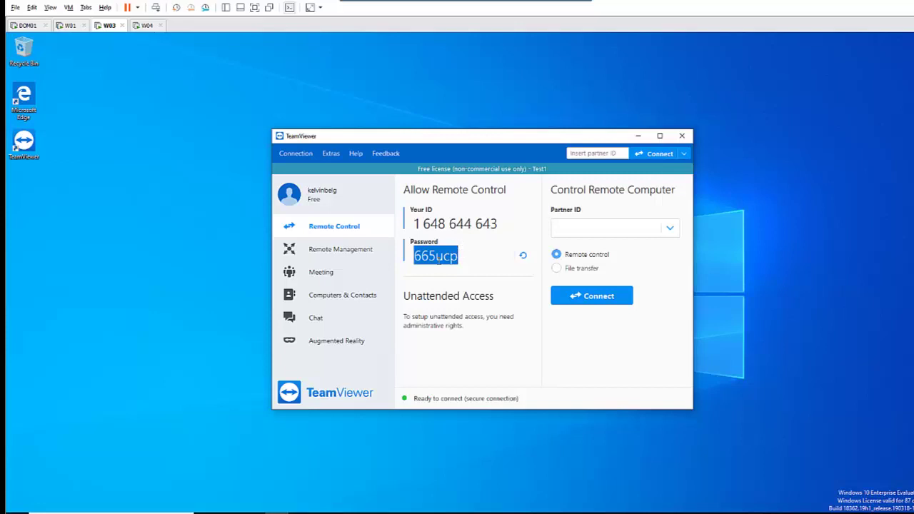
click(524, 255)
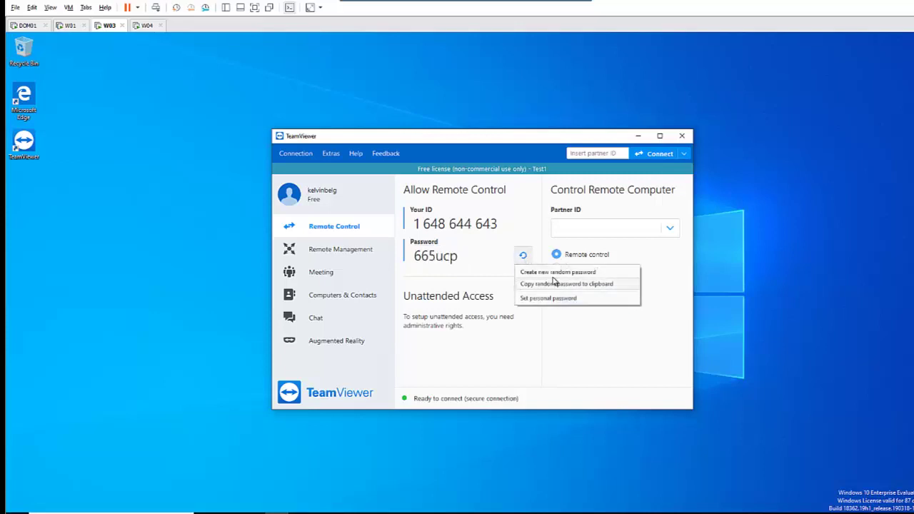
click(551, 274)
click(523, 255)
click(549, 274)
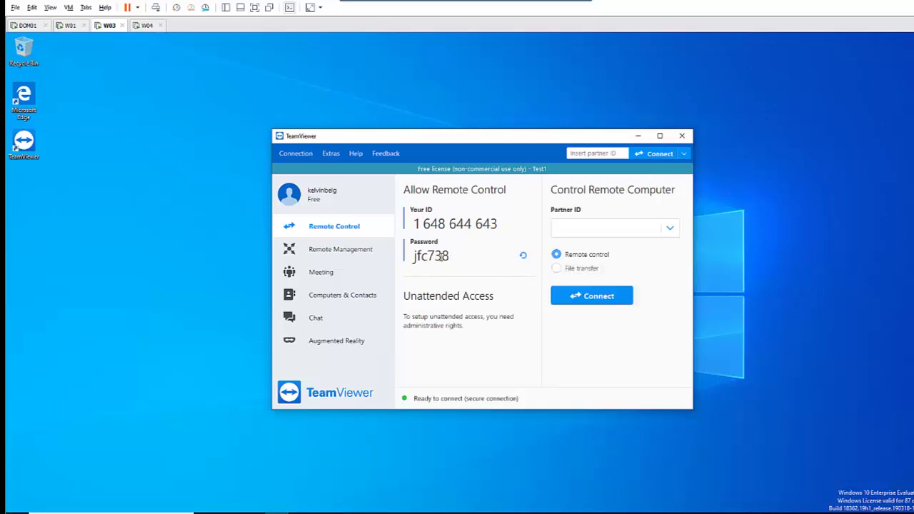
- Look at the Remote Management services, open the device monitoring web page, and minimize the browser
click(346, 252)
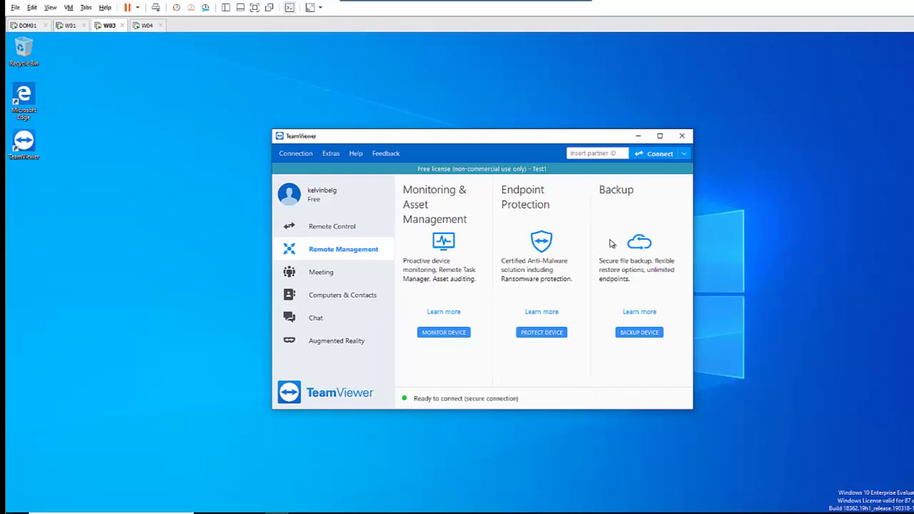
click(450, 333)
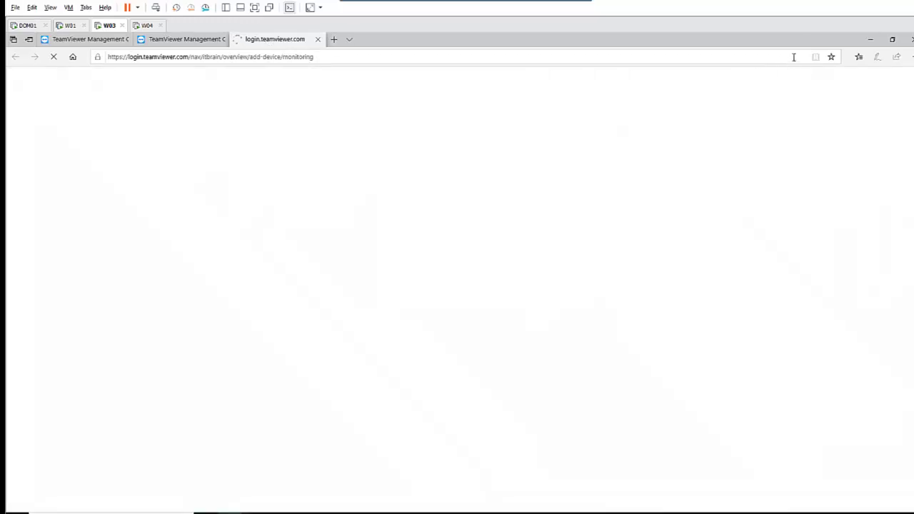
click(870, 39)
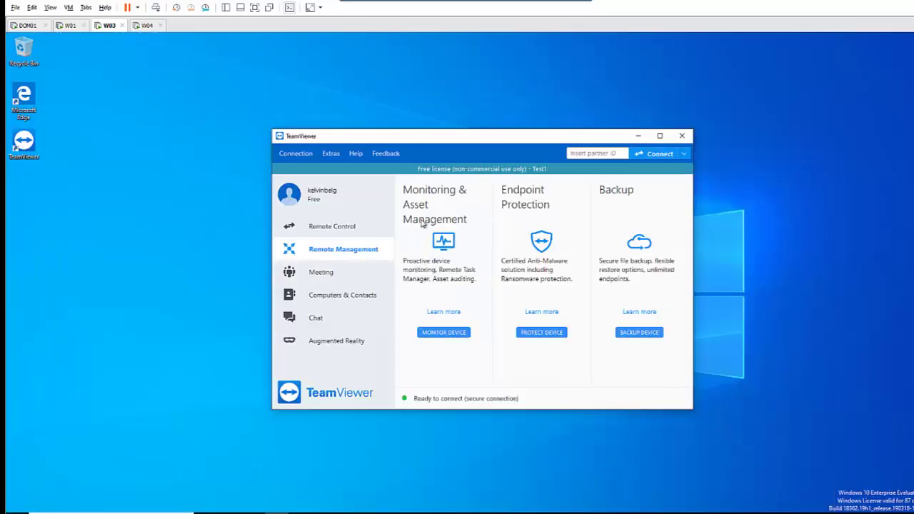
- Start scheduling a new meeting with the subject "Test Meeting"
click(322, 276)
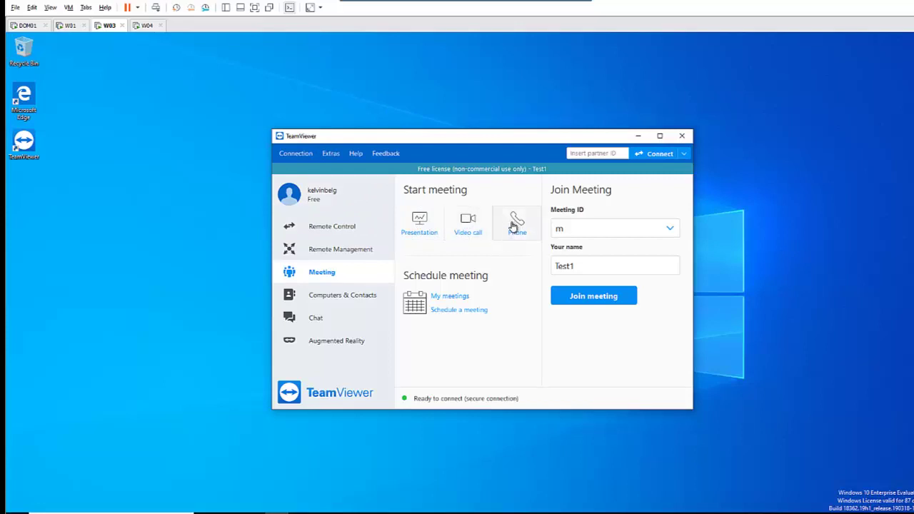
click(575, 230)
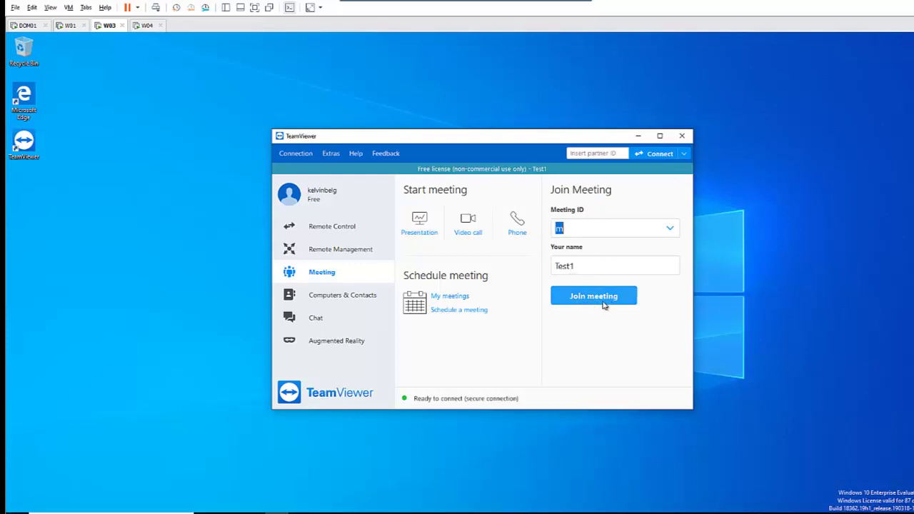
click(473, 309)
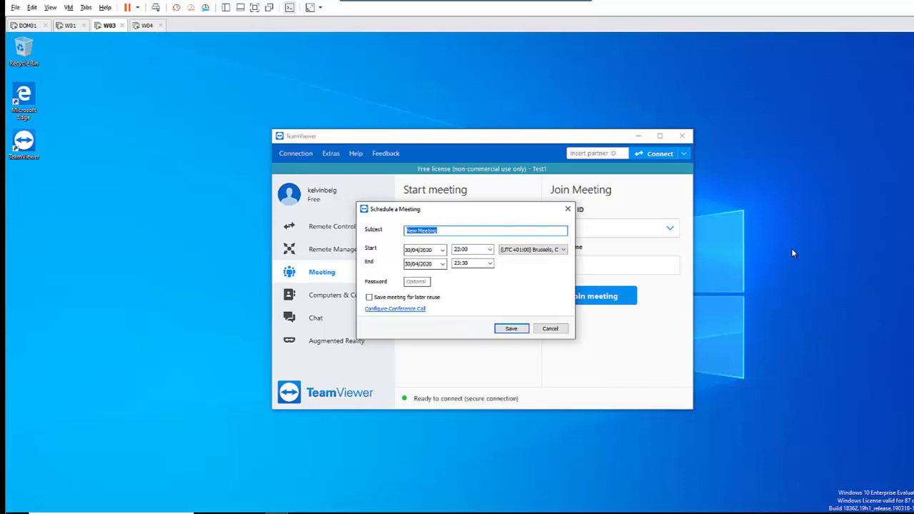
text(Test)
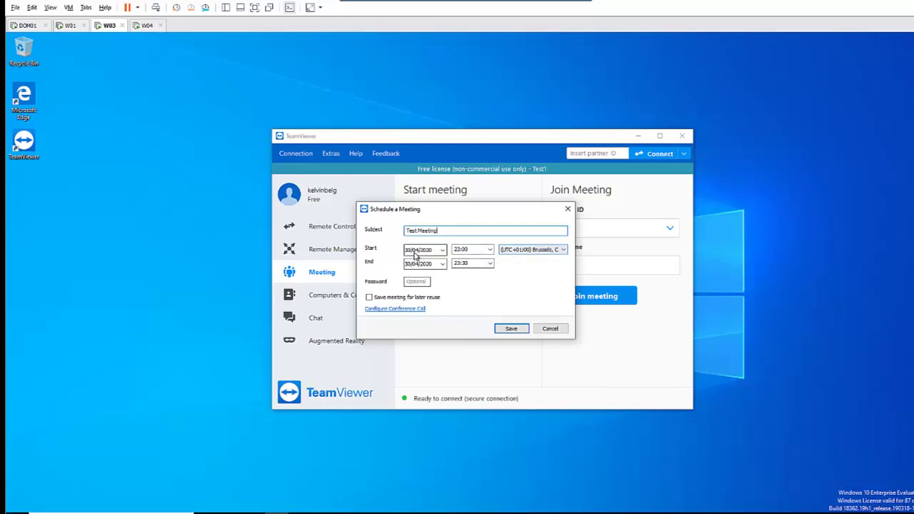
- Set the meeting's start to 01/05/2020 at 10:00 and try to save it
click(443, 250)
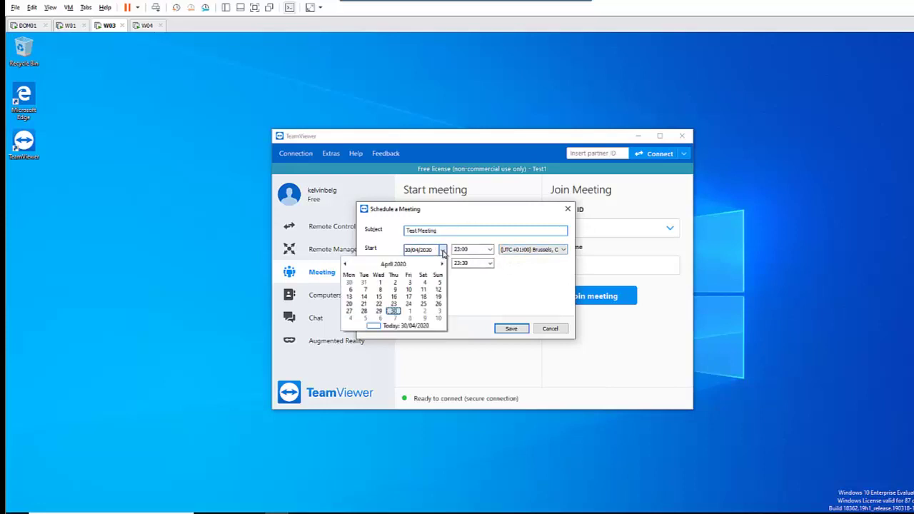
click(415, 312)
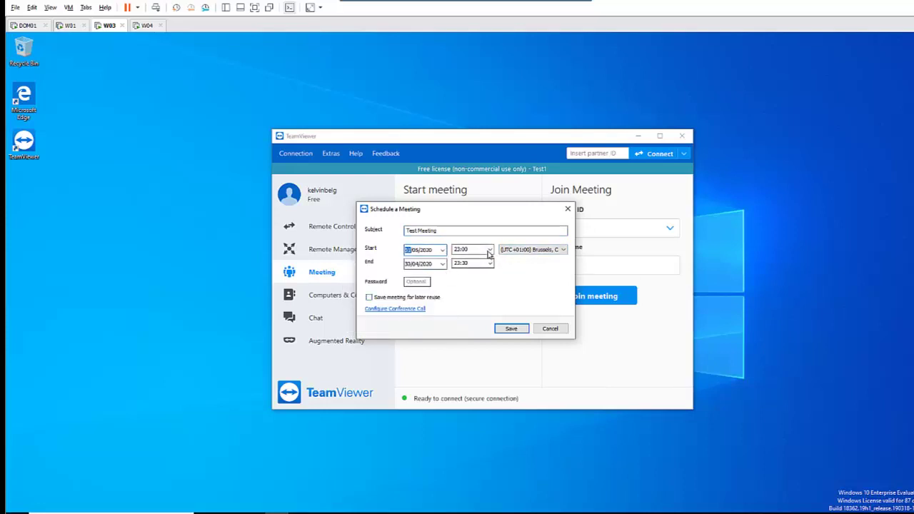
click(489, 249)
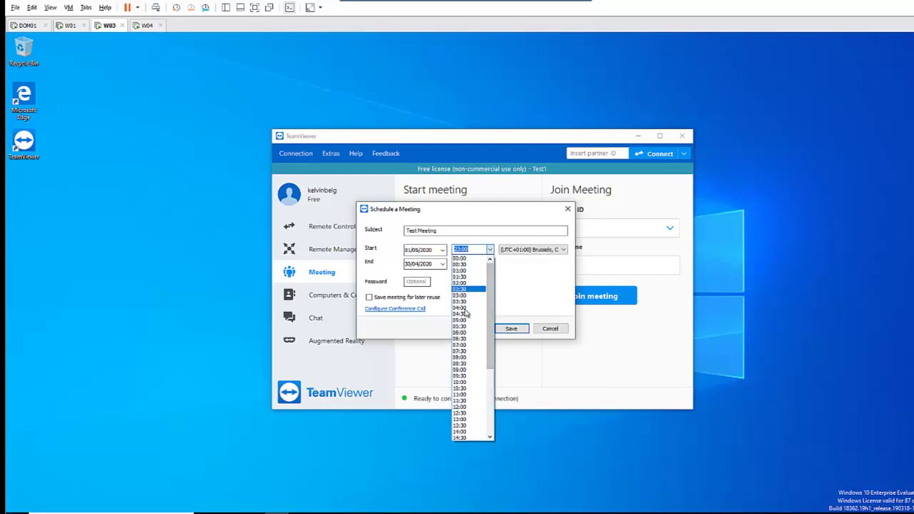
click(463, 386)
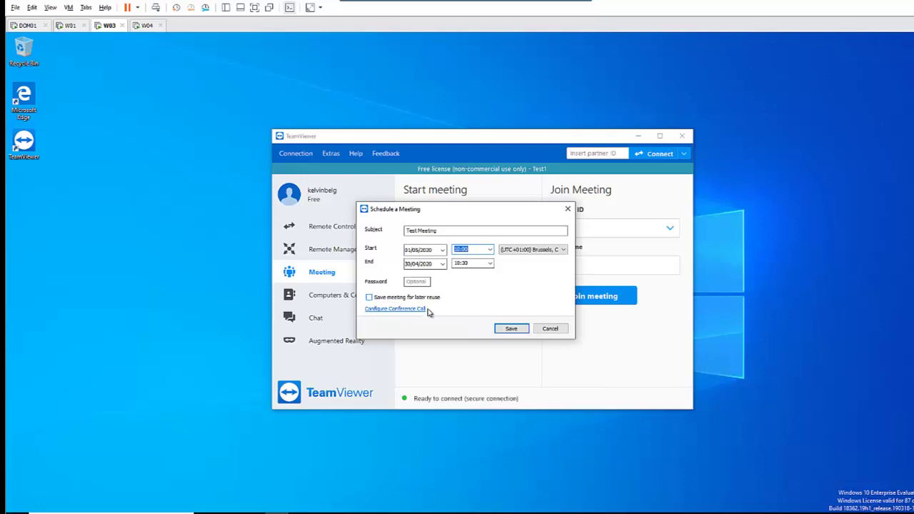
click(510, 328)
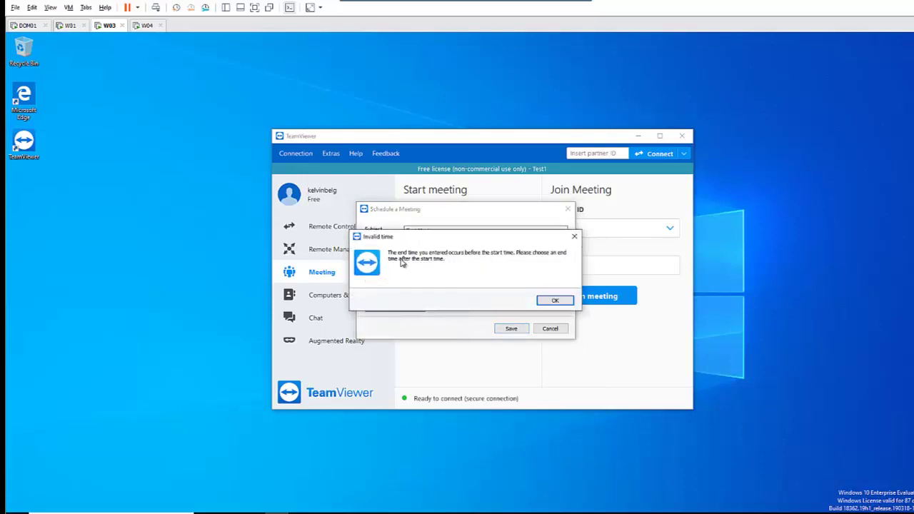
click(546, 300)
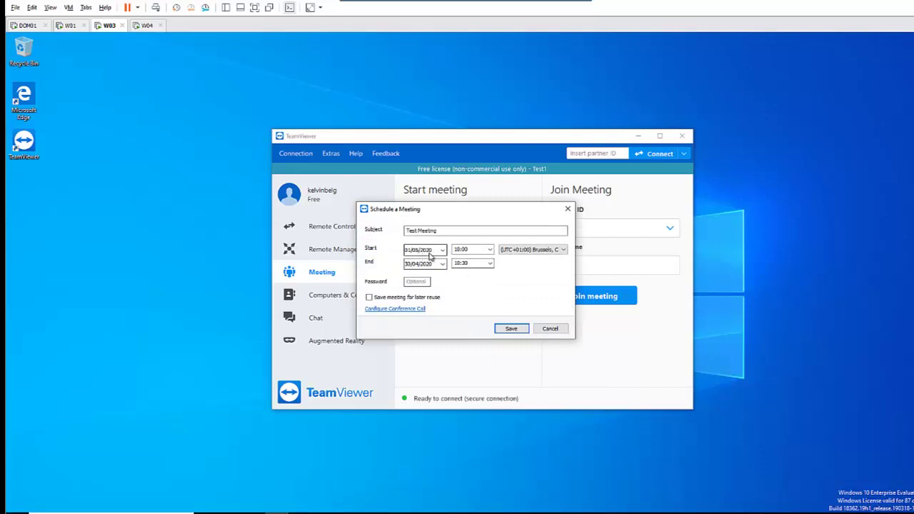
- Set the meeting's end date to 01/05/2020 and save the meeting
click(441, 263)
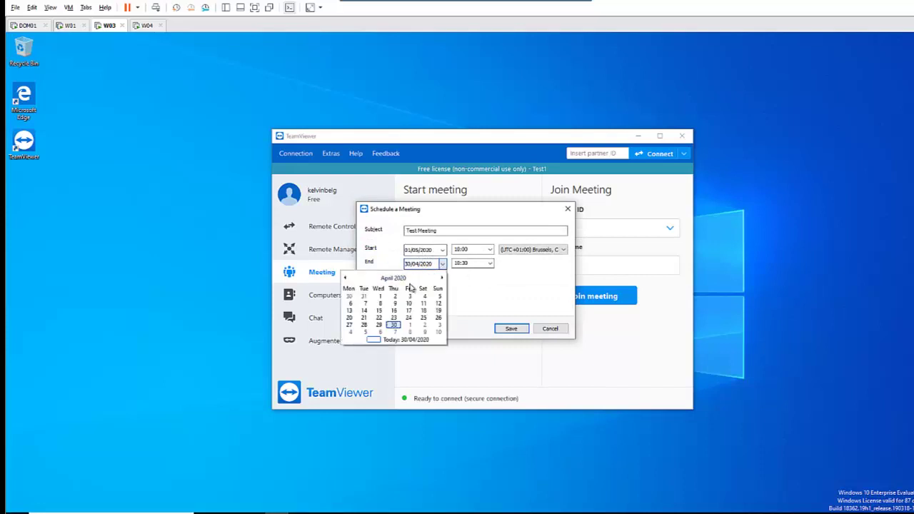
click(409, 325)
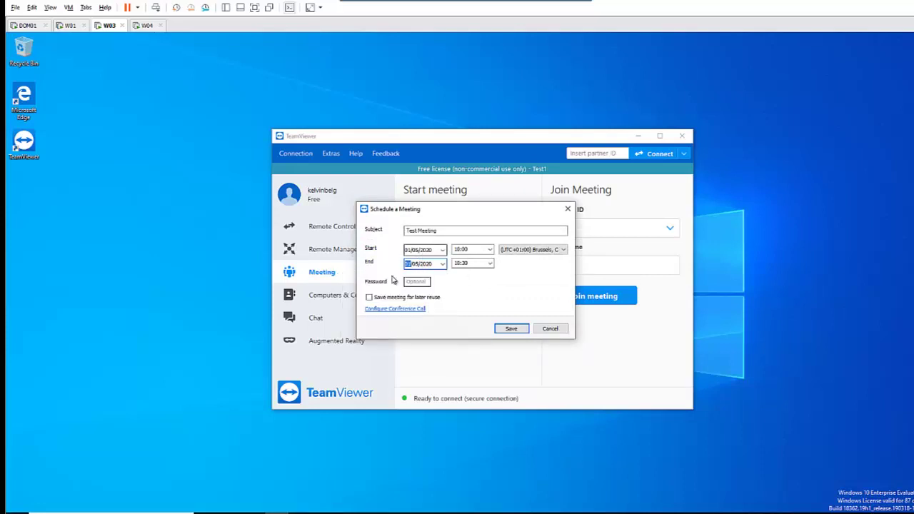
click(509, 329)
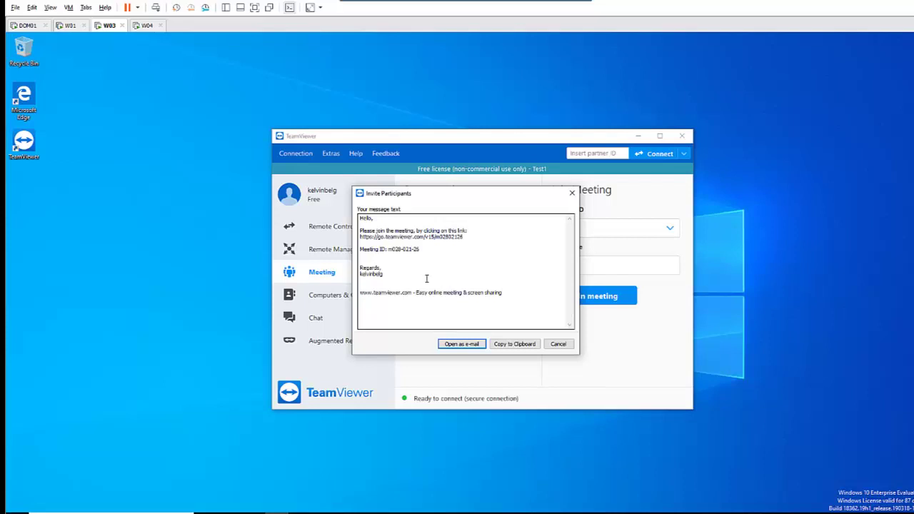
- Copy the meeting invitation text to the clipboard, highlight its meeting ID line, and close the invitation
click(514, 344)
drag(355, 250, 418, 247)
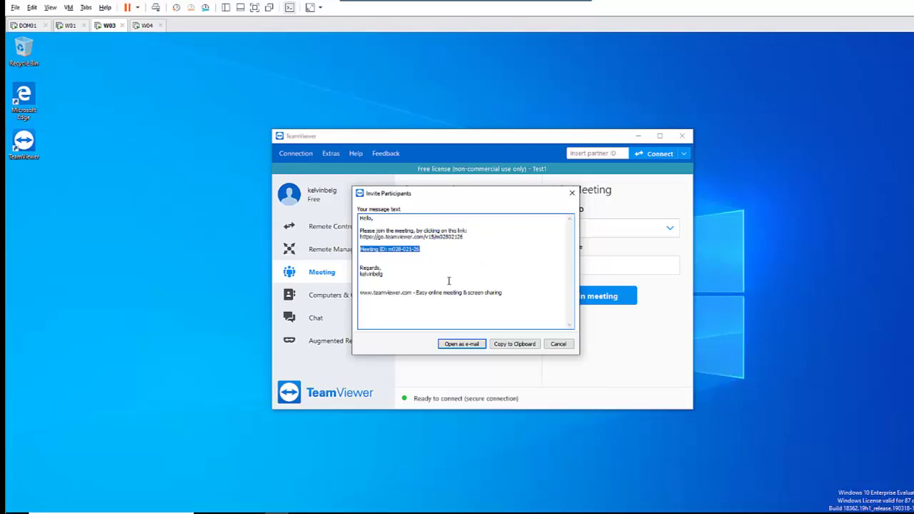
click(558, 344)
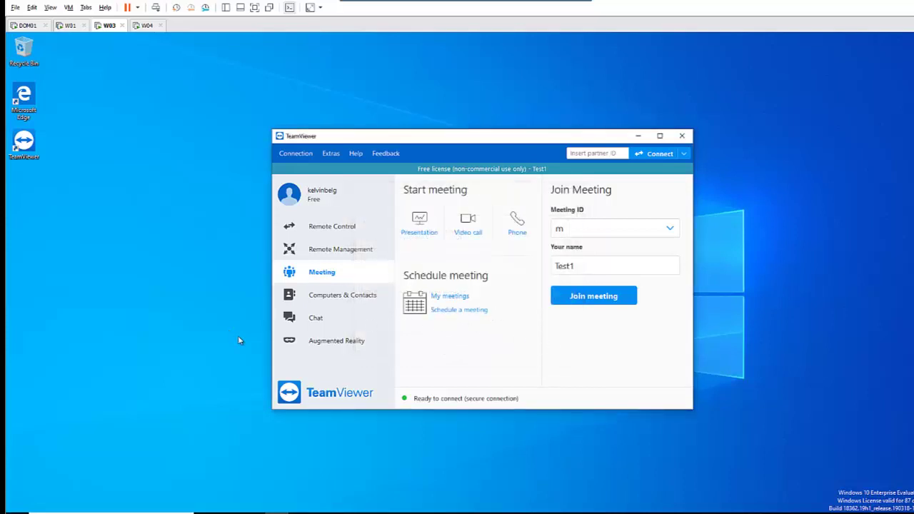
- Add a new group named London to Computers & Contacts, expanding its advanced settings
click(343, 303)
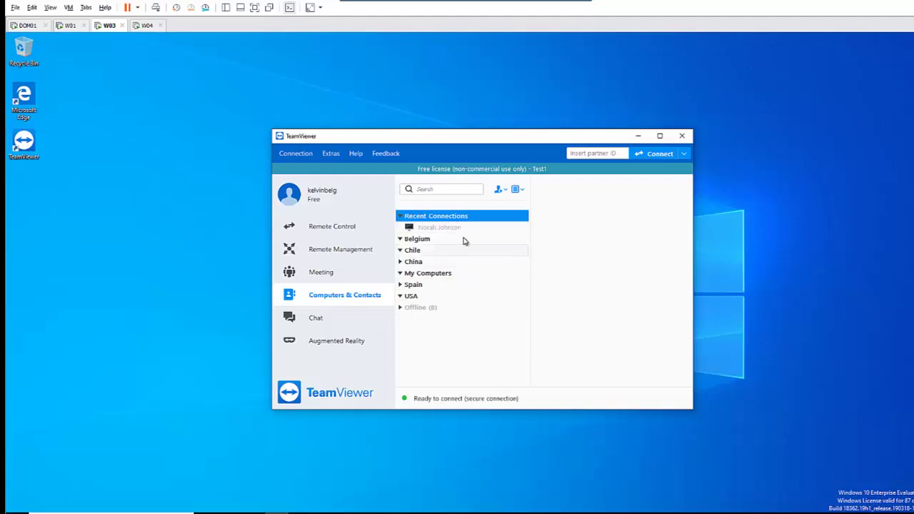
click(505, 191)
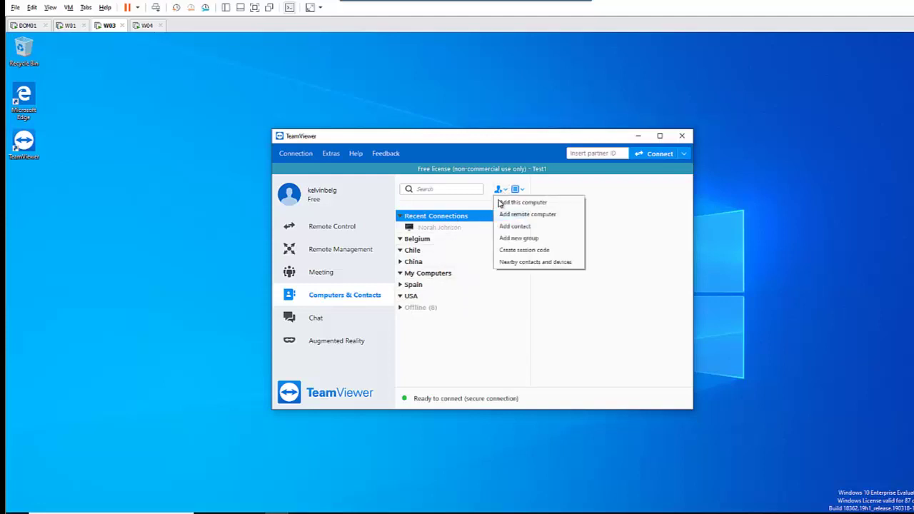
click(521, 241)
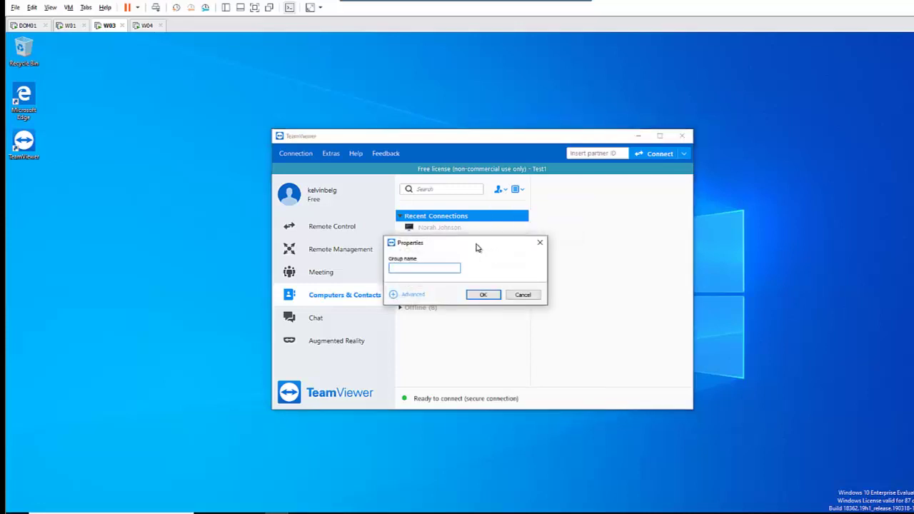
drag(562, 250, 564, 247)
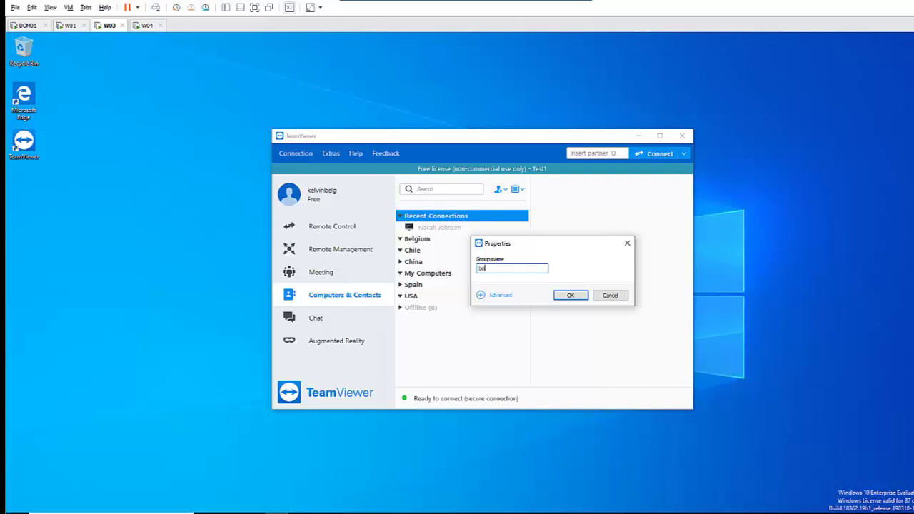
click(495, 296)
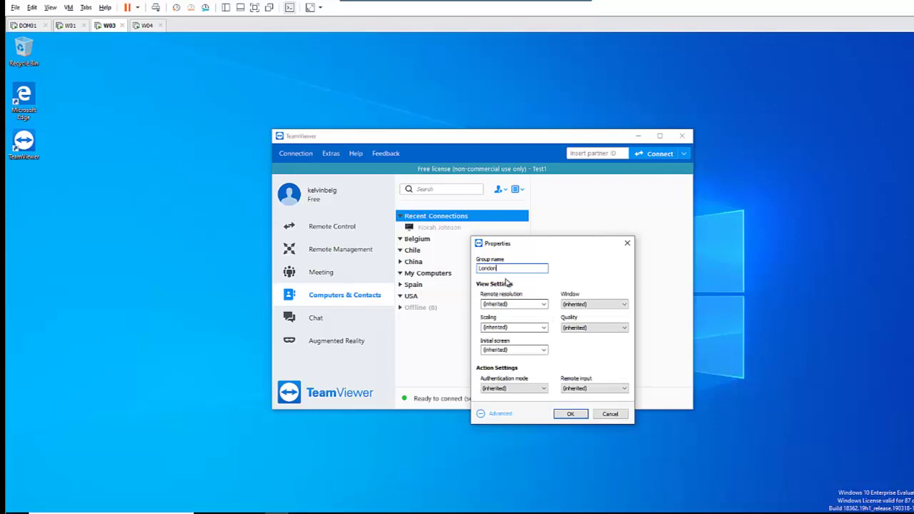
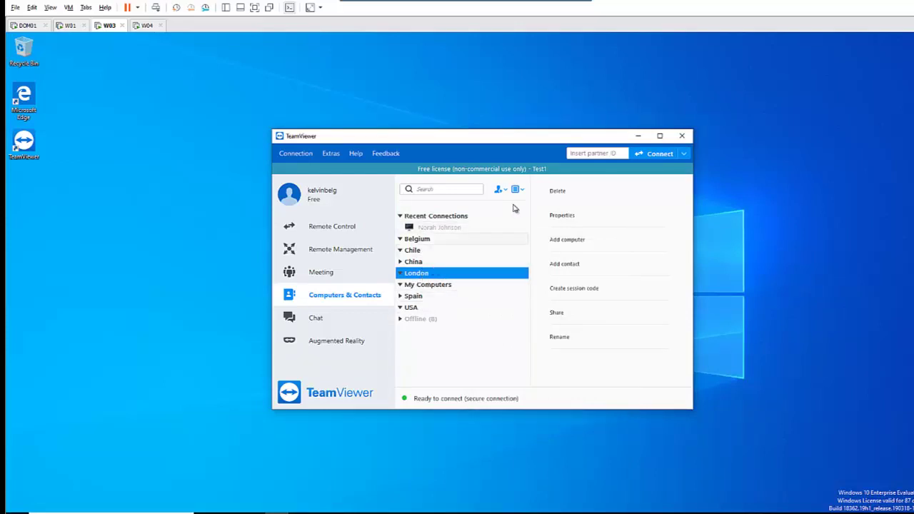
- Start a new remote computer entry and fill in its alias, TeamViewer ID and password
click(507, 190)
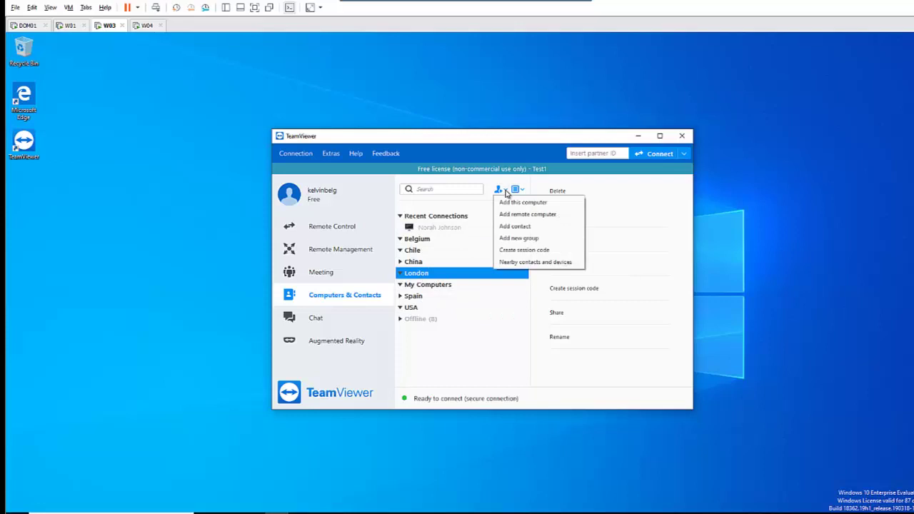
click(534, 218)
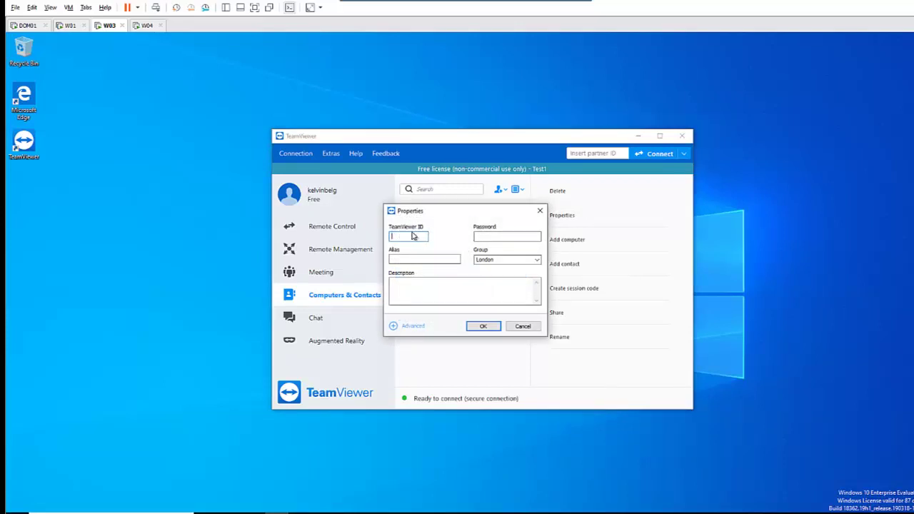
click(485, 237)
click(497, 236)
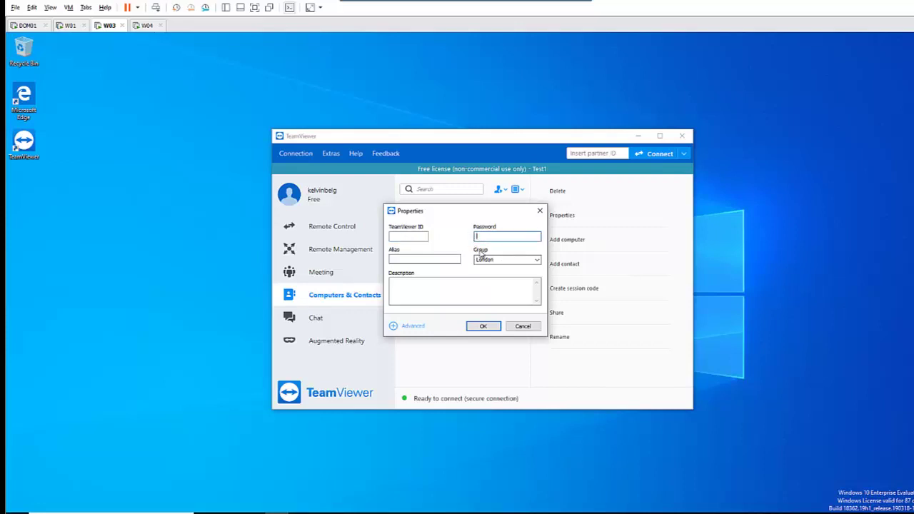
click(401, 259)
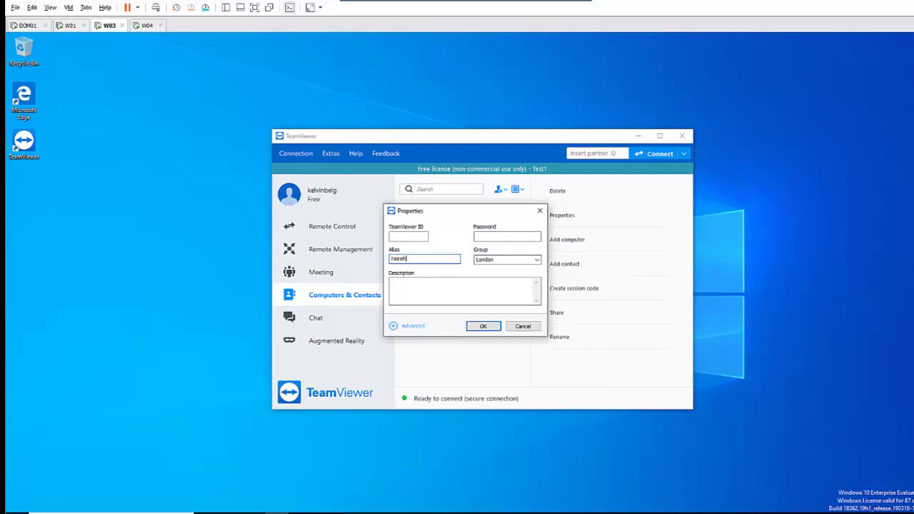
click(404, 236)
click(521, 236)
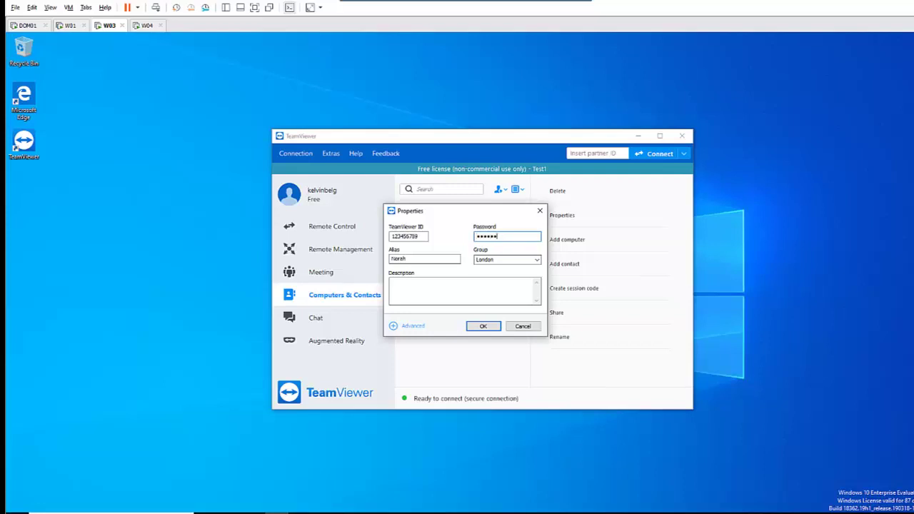
- Assign the remote computer to the China group, expand its advanced settings, and try to save the entry
click(536, 260)
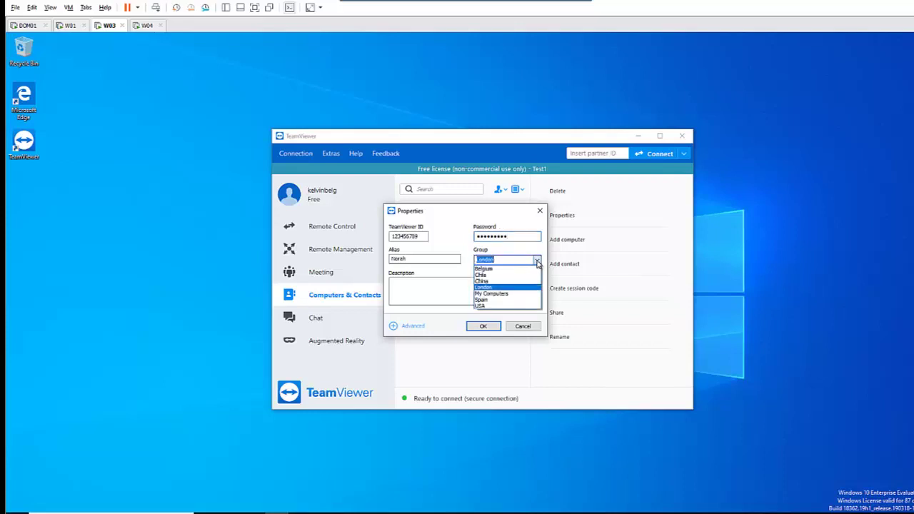
click(494, 281)
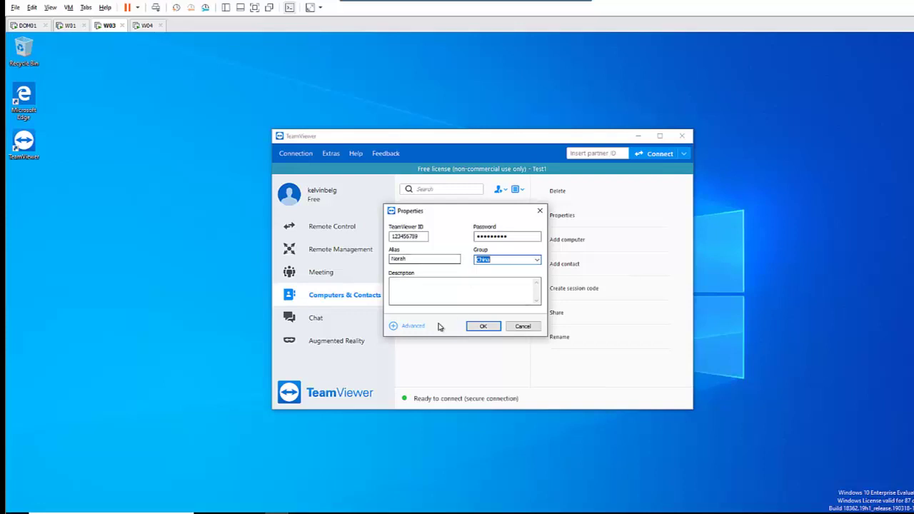
click(417, 326)
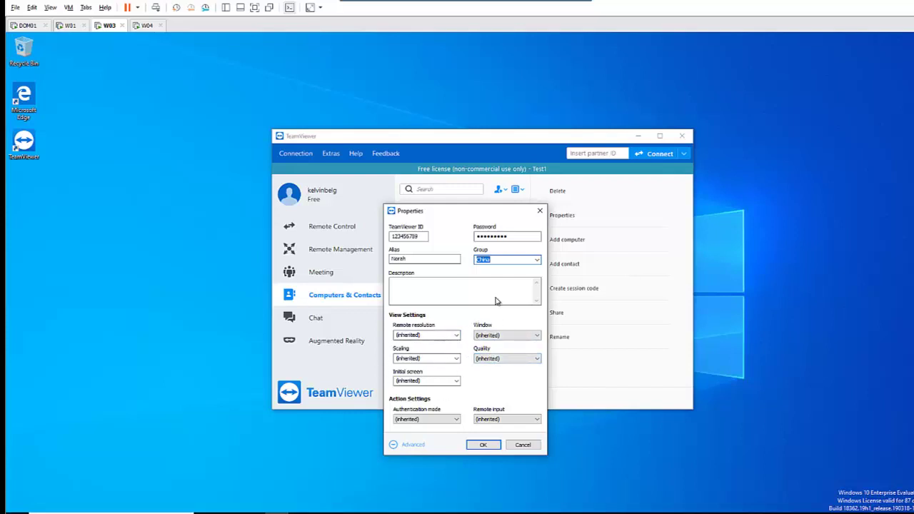
click(478, 444)
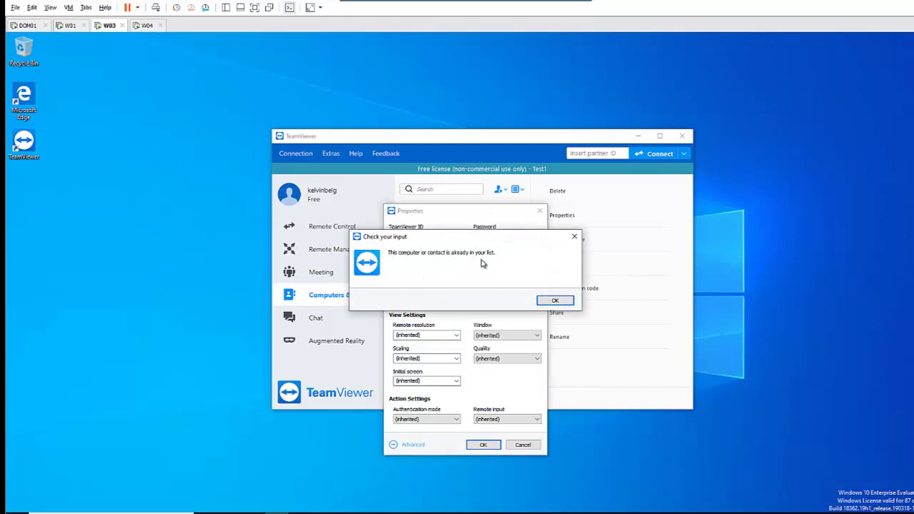
click(555, 300)
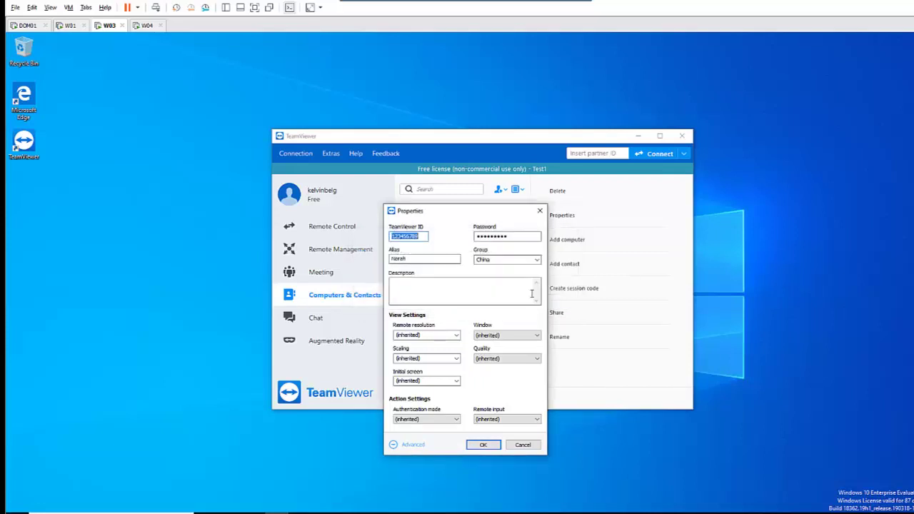
- Replace the remote computer's TeamViewer ID with a different one, save the entry, and expand the China group in the contact list
click(421, 237)
click(482, 444)
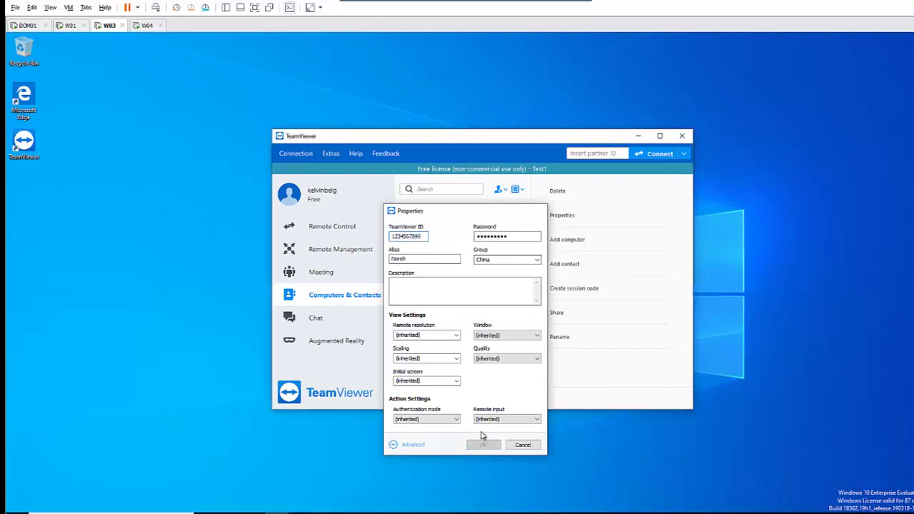
scroll(440, 358, down, 1)
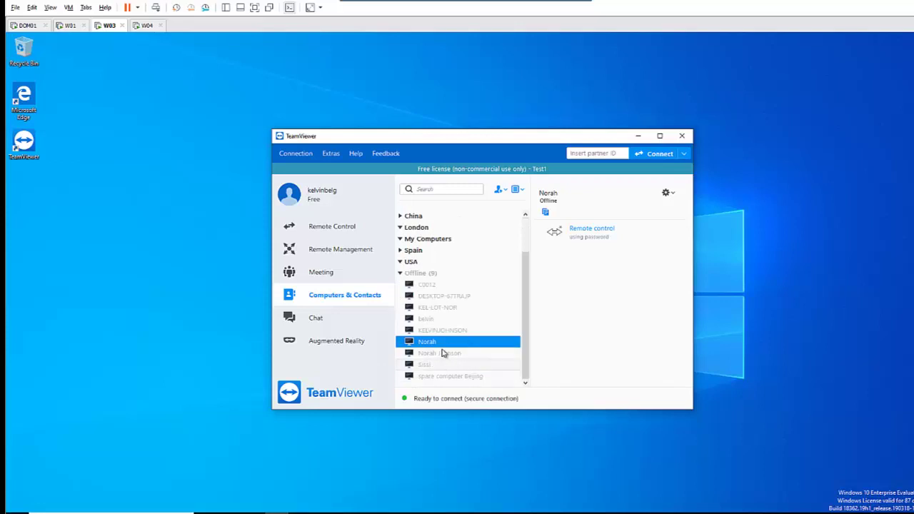
scroll(444, 352, up, 2)
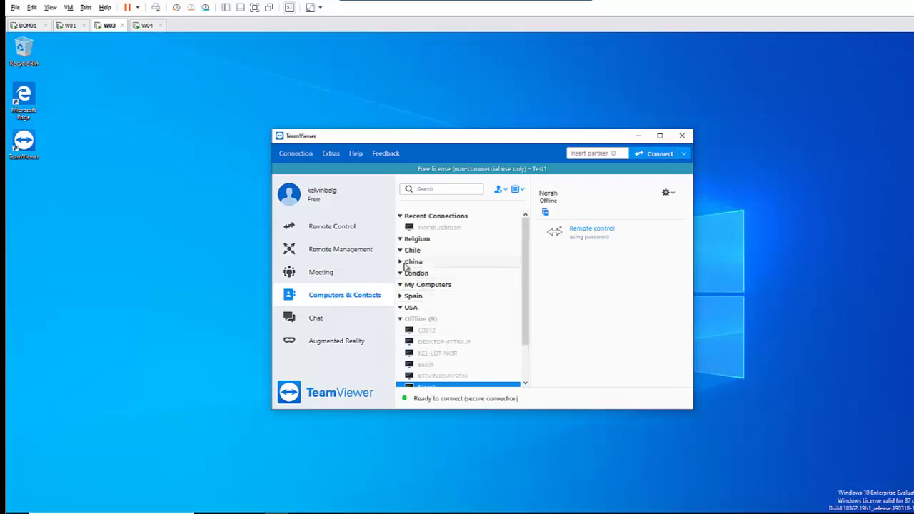
click(401, 262)
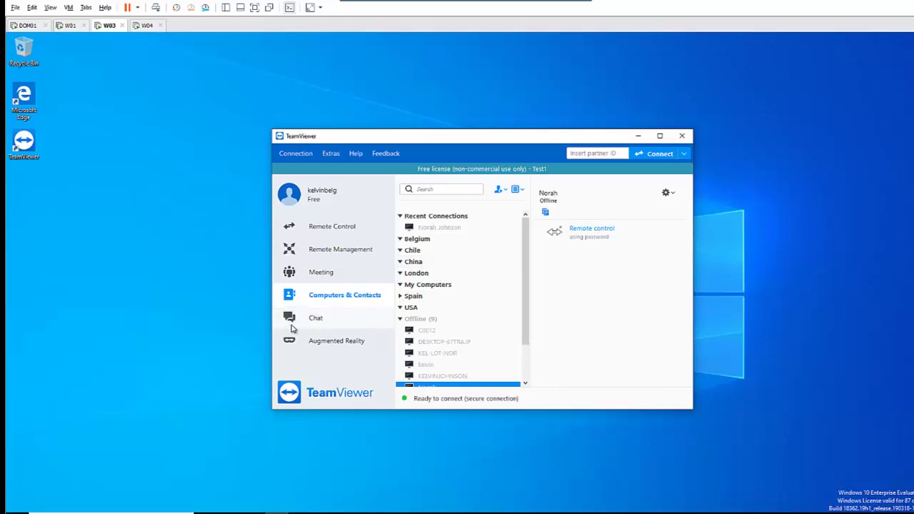
- Open a blank new message in Chat, and view the Augmented Reality page for TeamViewer Pilot
click(317, 318)
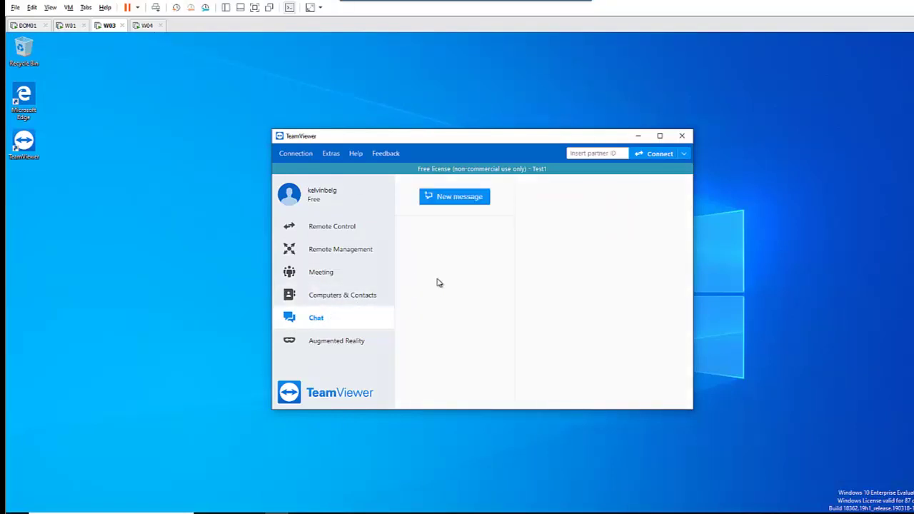
click(465, 200)
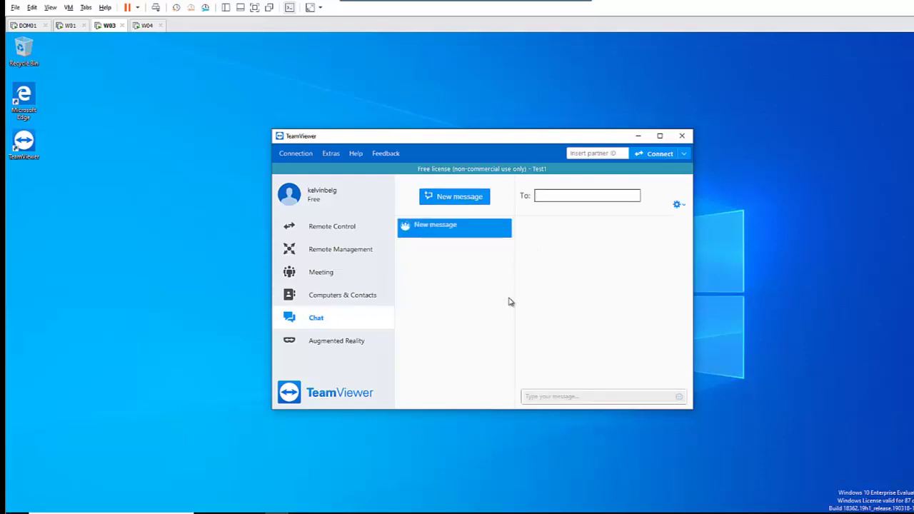
click(350, 343)
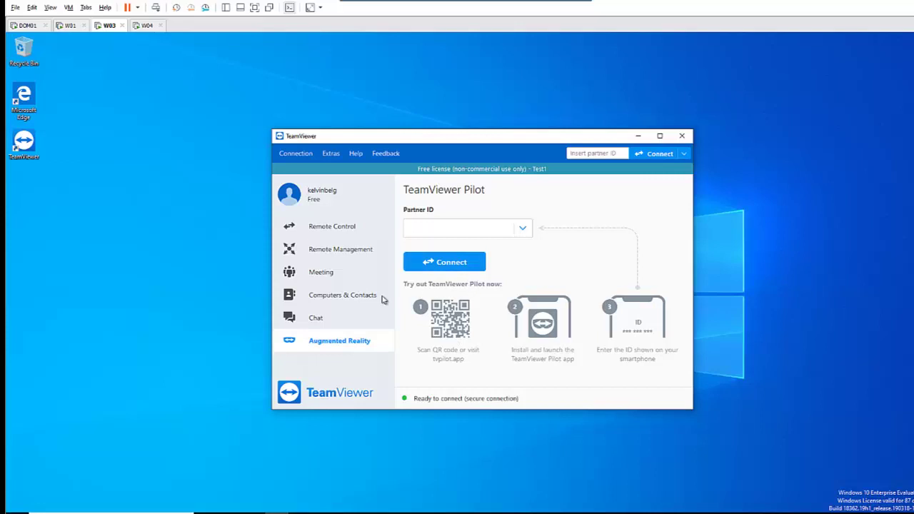
- Open the TeamViewer options and choose the Dark theme in the general settings
click(331, 156)
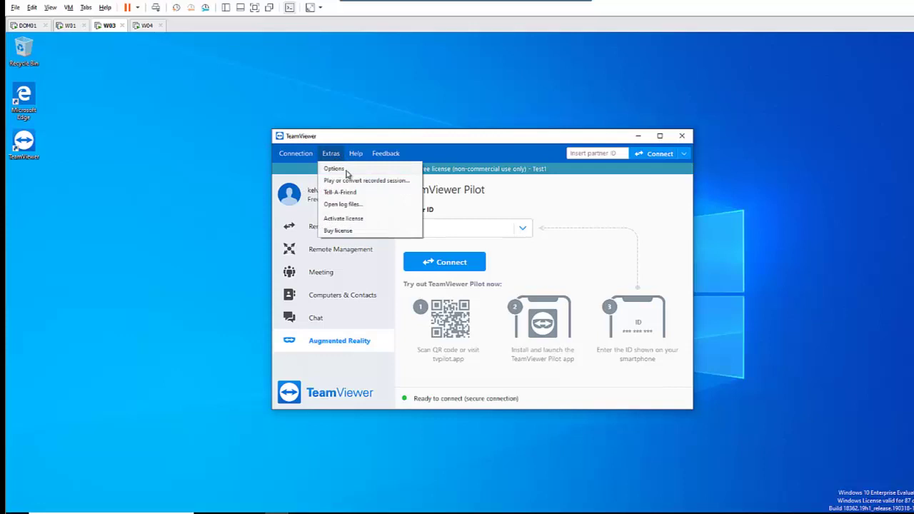
click(334, 169)
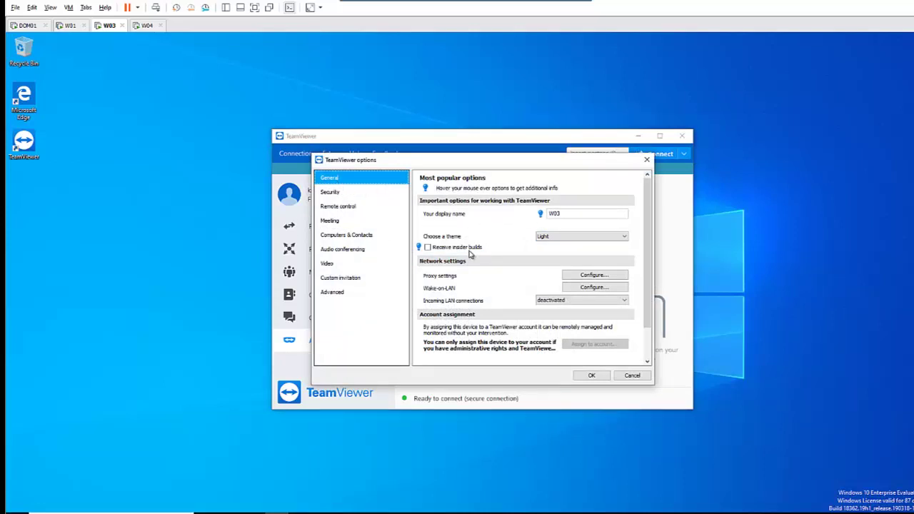
click(548, 238)
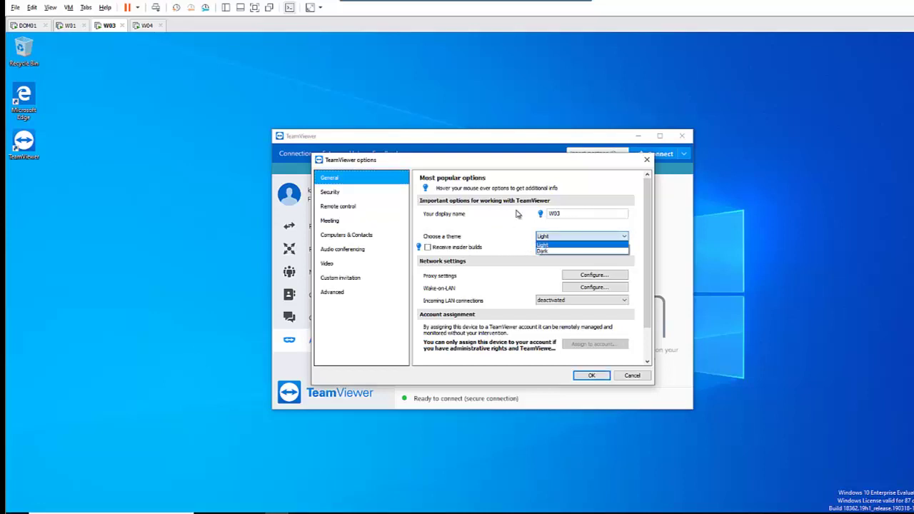
click(542, 251)
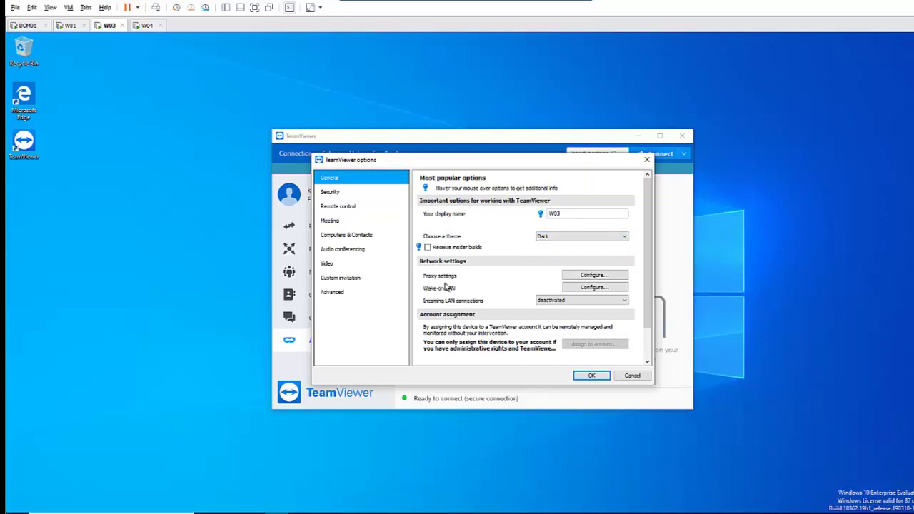
- Examine the manual proxy fields in the proxy configuration, and close it without saving
click(585, 277)
click(427, 246)
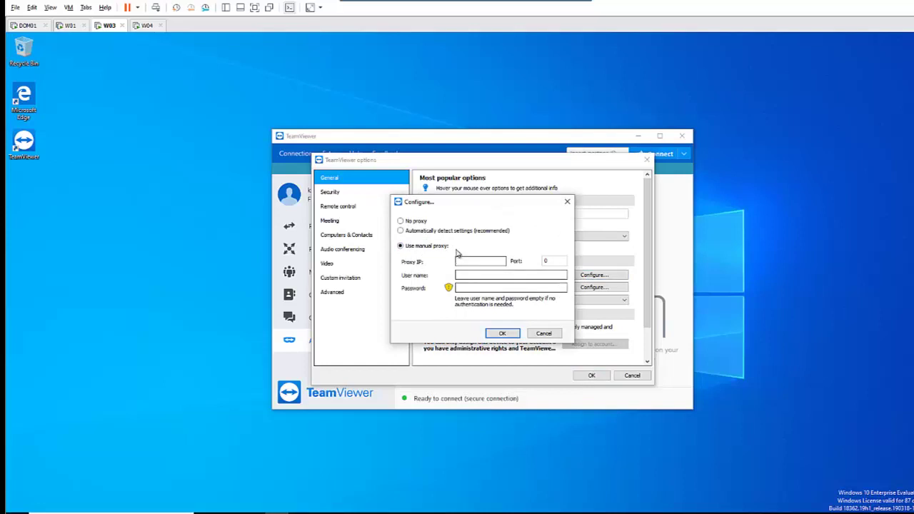
click(543, 333)
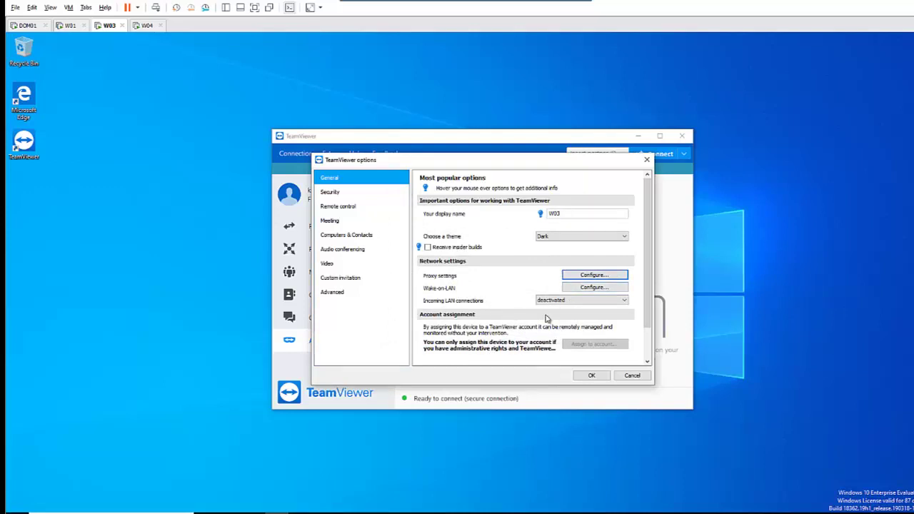
- Enter and confirm a personal password for unattended access in the security options
click(330, 193)
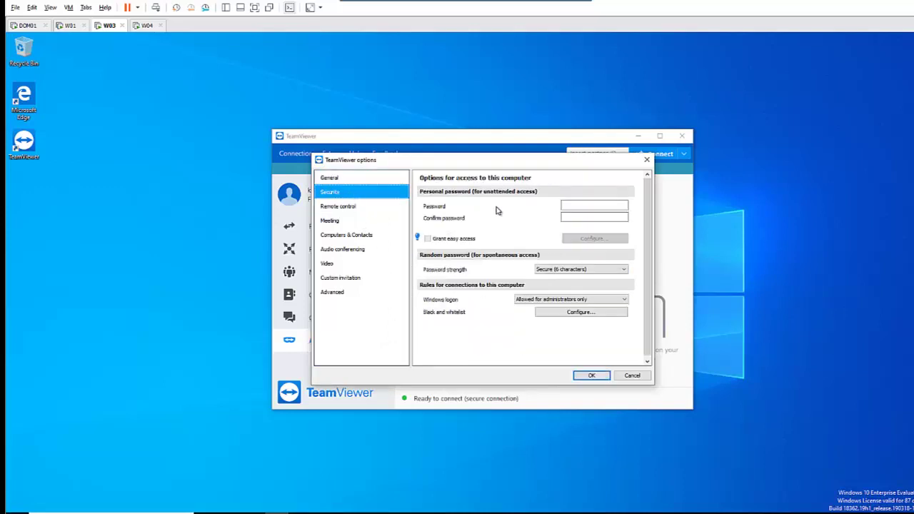
click(594, 207)
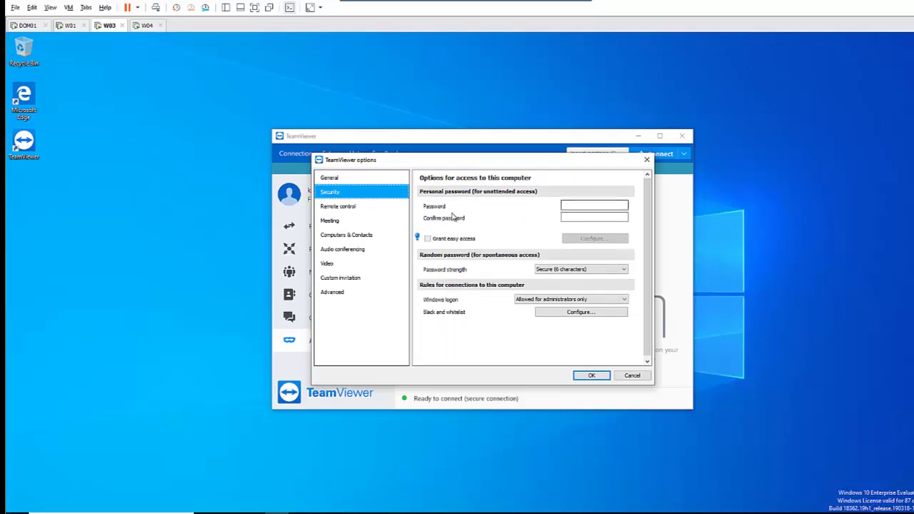
click(579, 208)
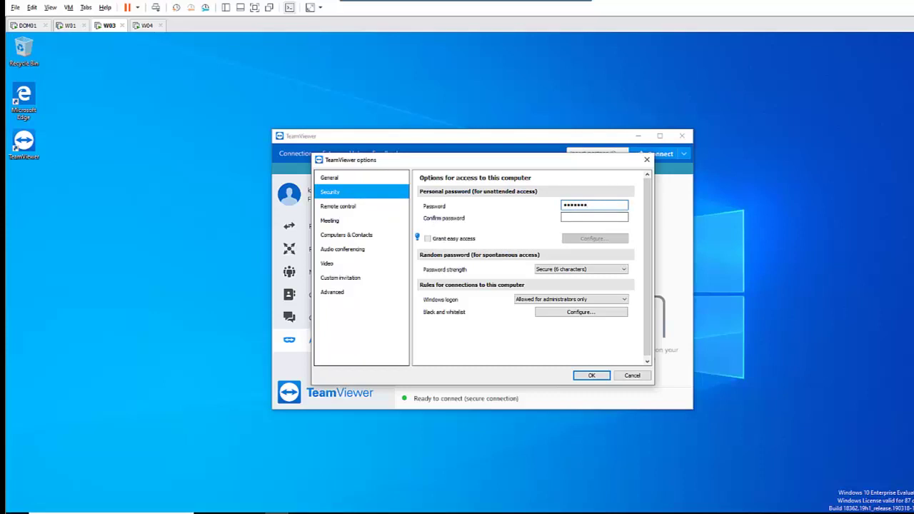
click(594, 217)
- Review the random password strength choices, set Windows logon to Not allowed, and save the options
click(544, 269)
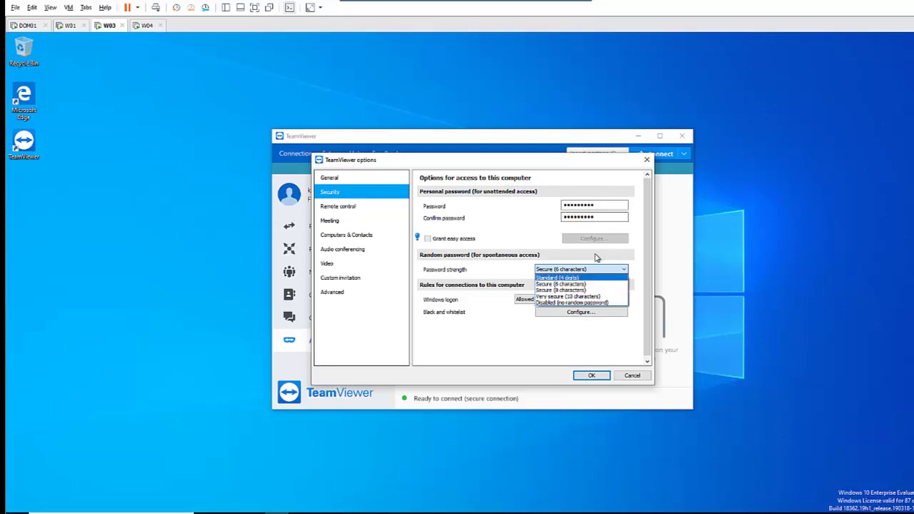
click(512, 237)
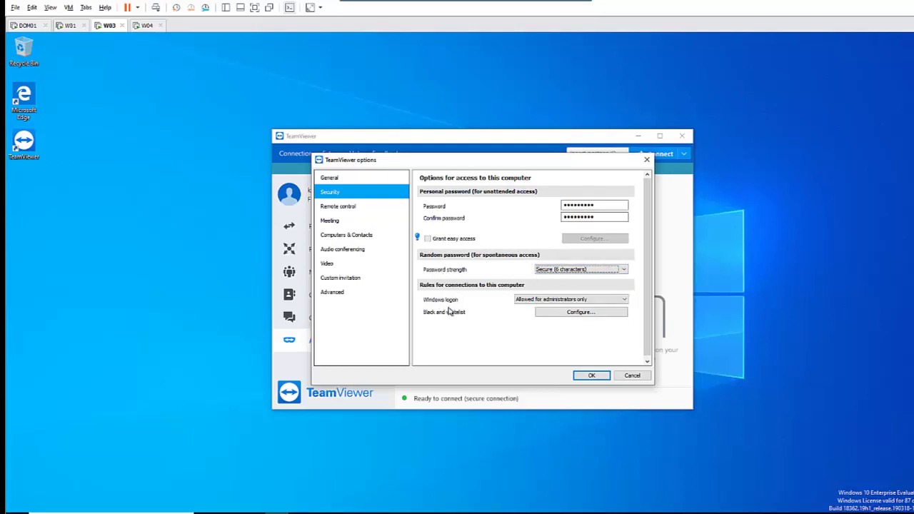
click(559, 301)
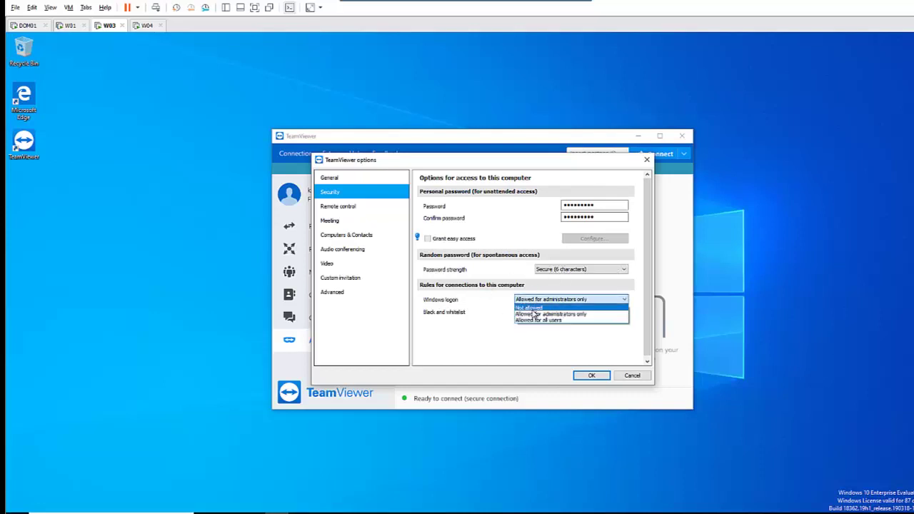
click(533, 310)
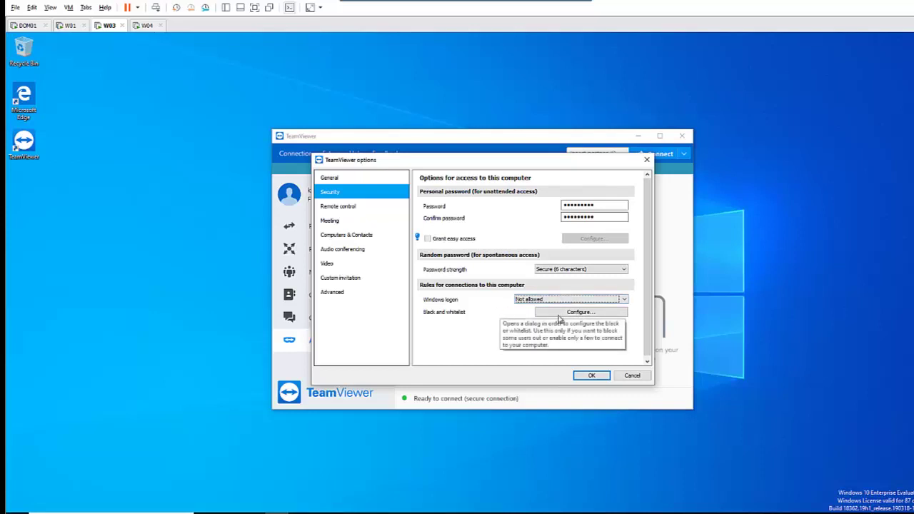
click(587, 375)
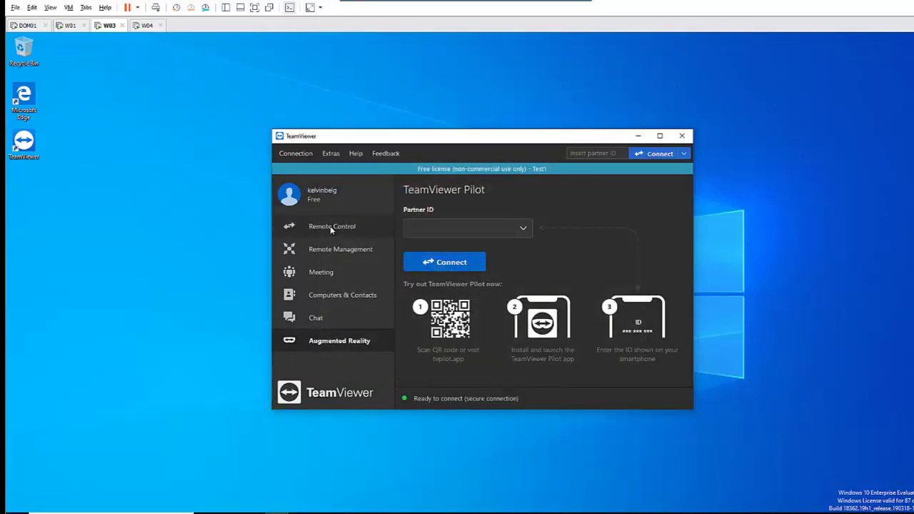
- Copy this computer's TeamViewer ID from the Remote Control page
click(332, 229)
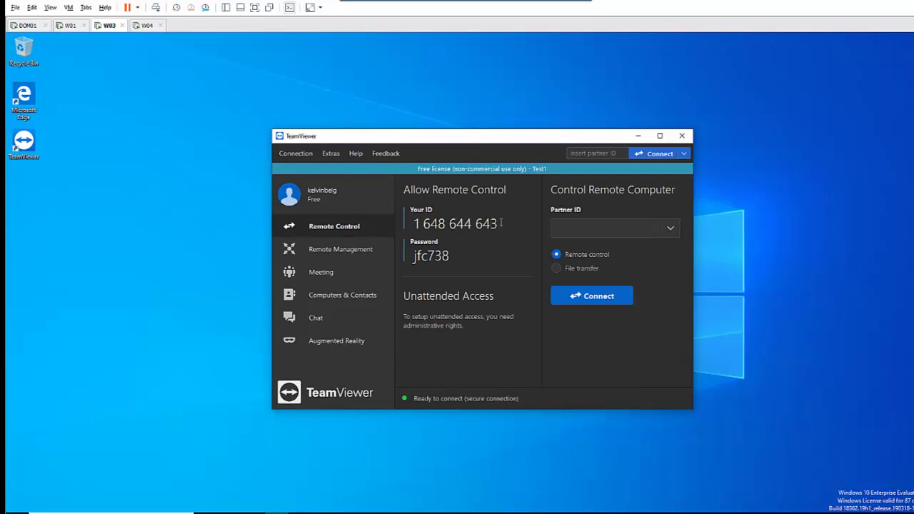
drag(497, 224, 414, 224)
key(ctrl+c)
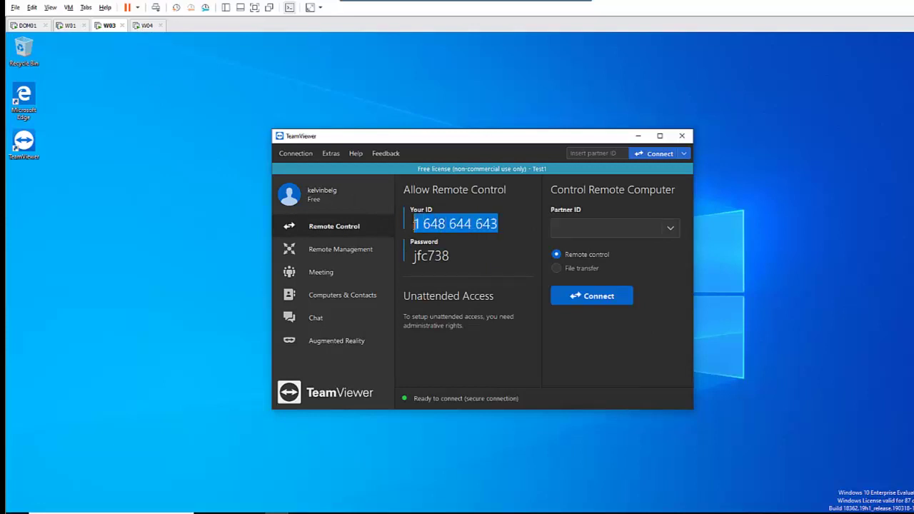
- Switch to the W04 virtual machine, replace the partner ID with the copied TeamViewer ID, and start a remote control connection
click(146, 26)
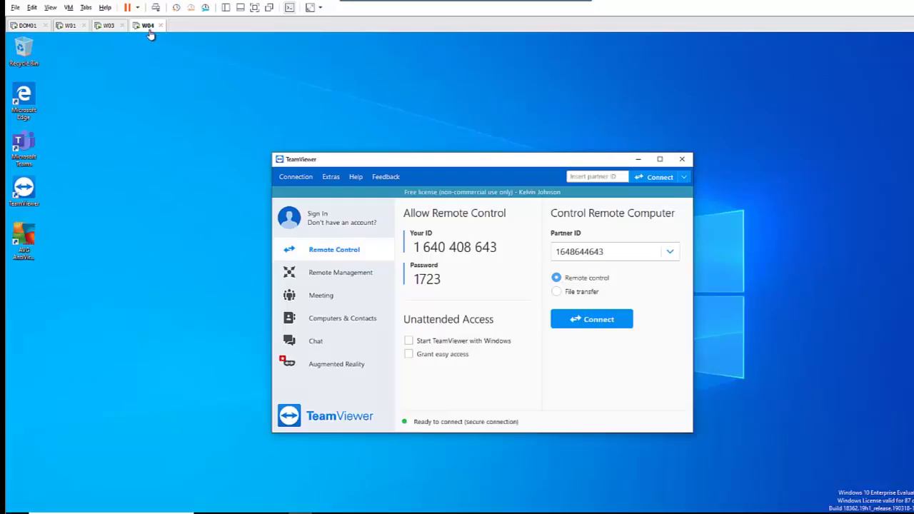
double_click(609, 252)
key(ctrl+v)
click(599, 323)
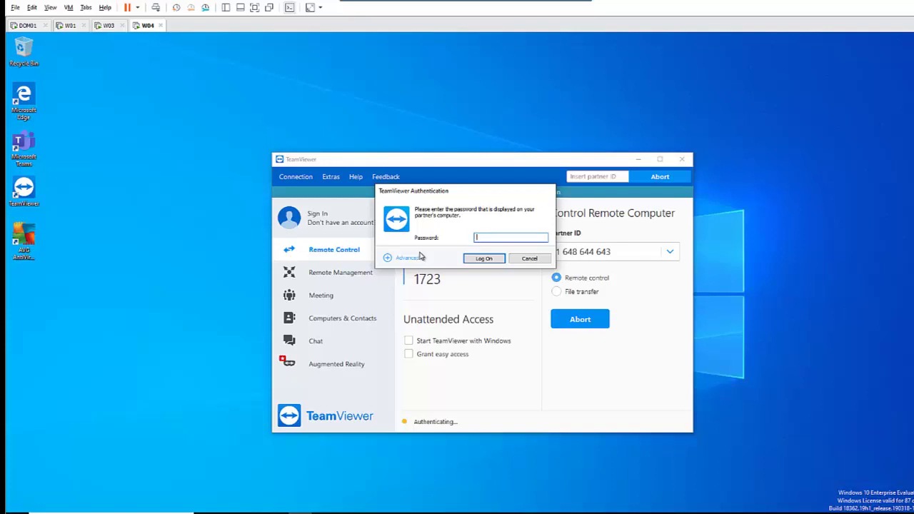
- Expand the advanced authentication settings and try Windows as the authentication method for the remote connection
click(410, 260)
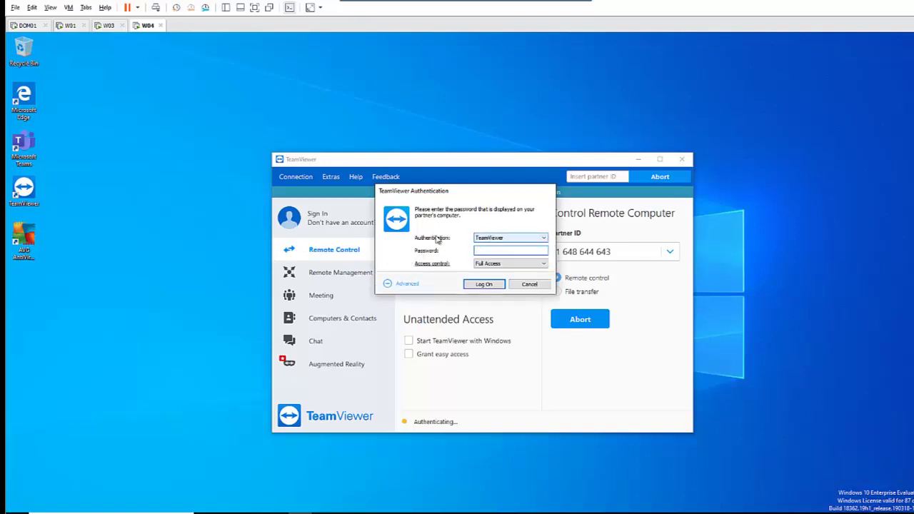
click(493, 237)
click(488, 253)
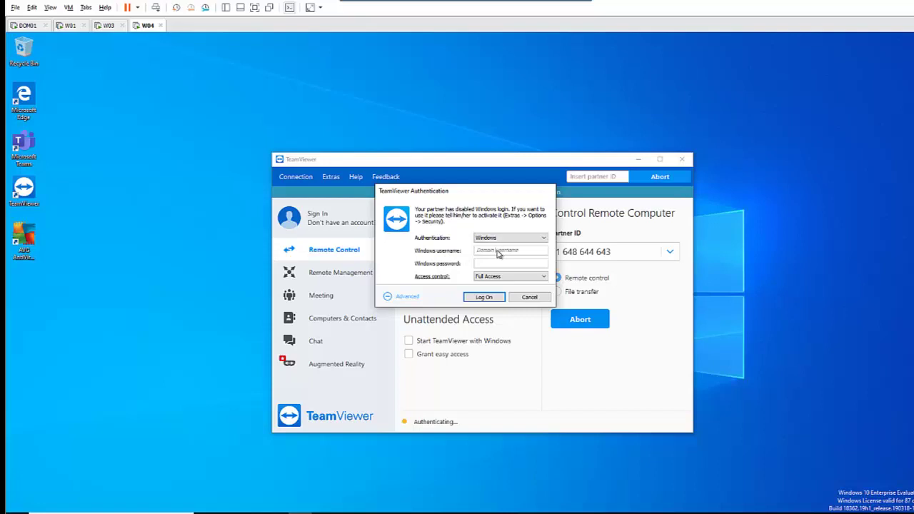
- Switch to the W03 virtual machine, set Windows logon to Allowed for administrators only in the security options, and save
click(105, 25)
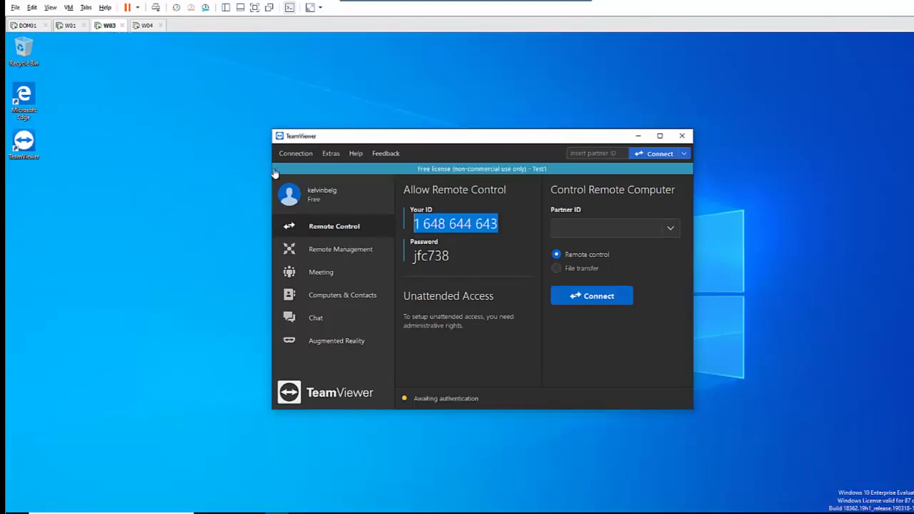
click(329, 155)
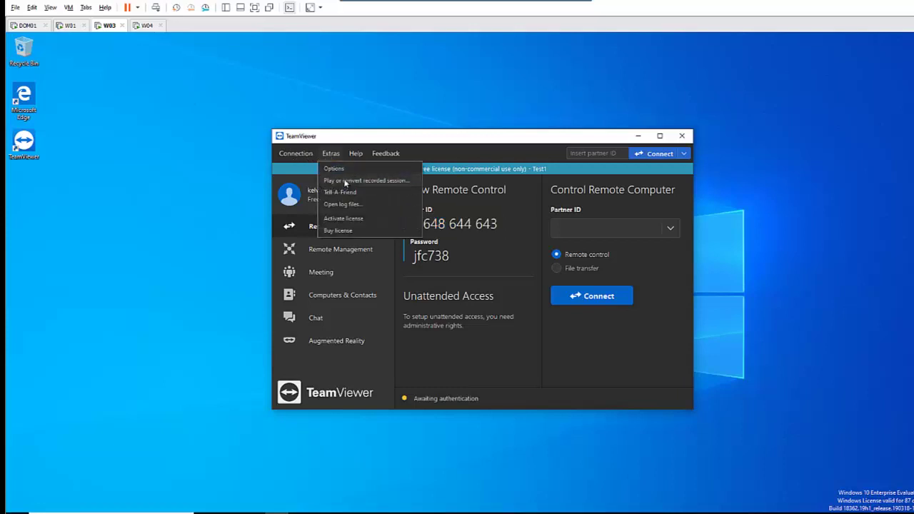
click(343, 170)
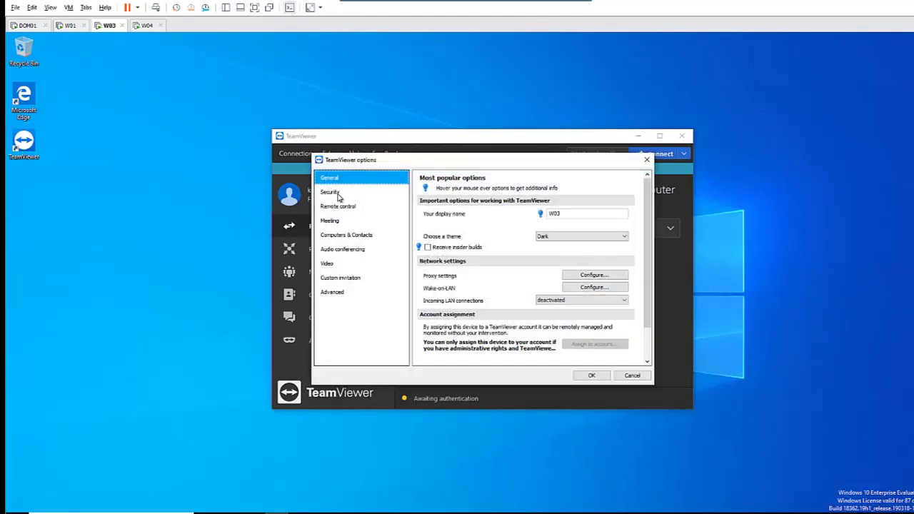
click(337, 194)
click(543, 298)
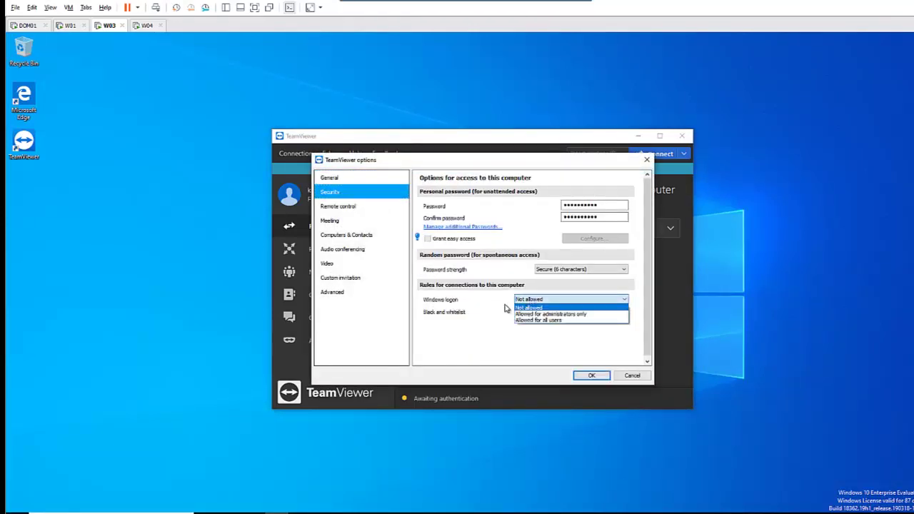
click(550, 314)
click(591, 376)
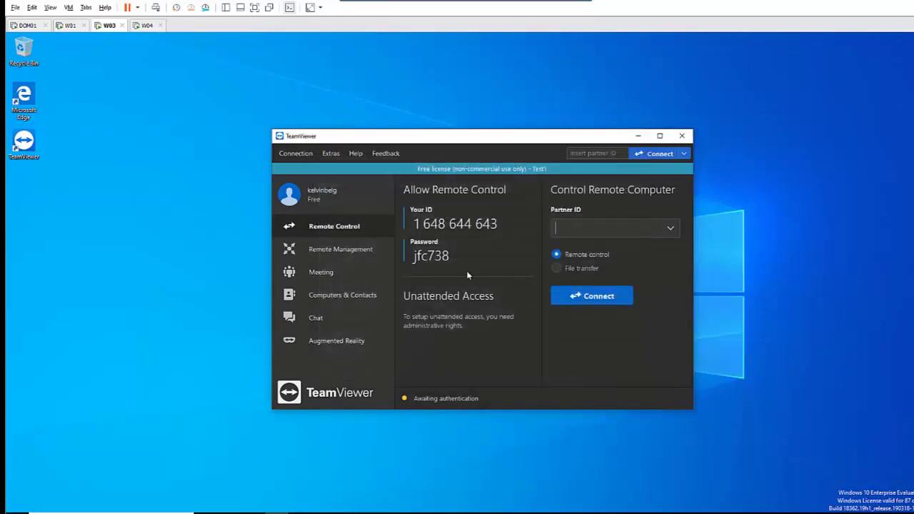
- Back on W04, cancel the pending authentication, reconnect to the partner, and set the advanced authentication method to Windows
click(148, 26)
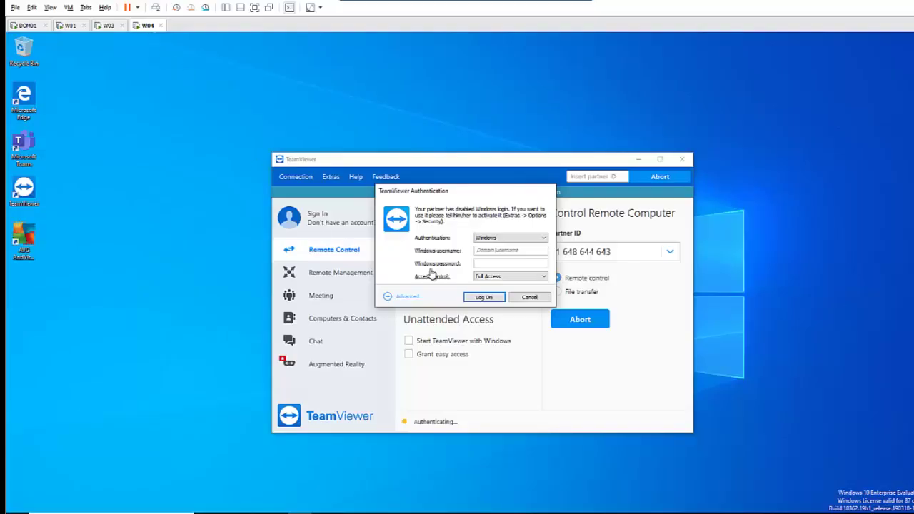
click(528, 298)
click(592, 321)
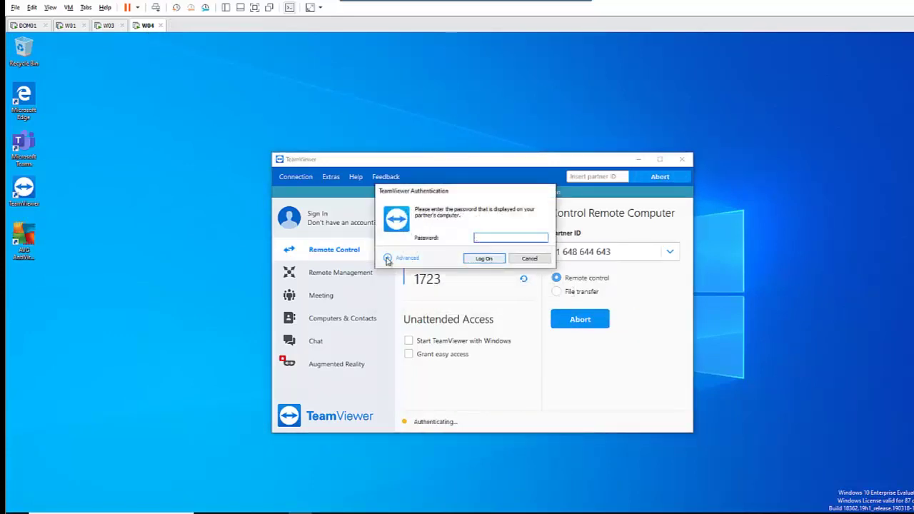
click(407, 258)
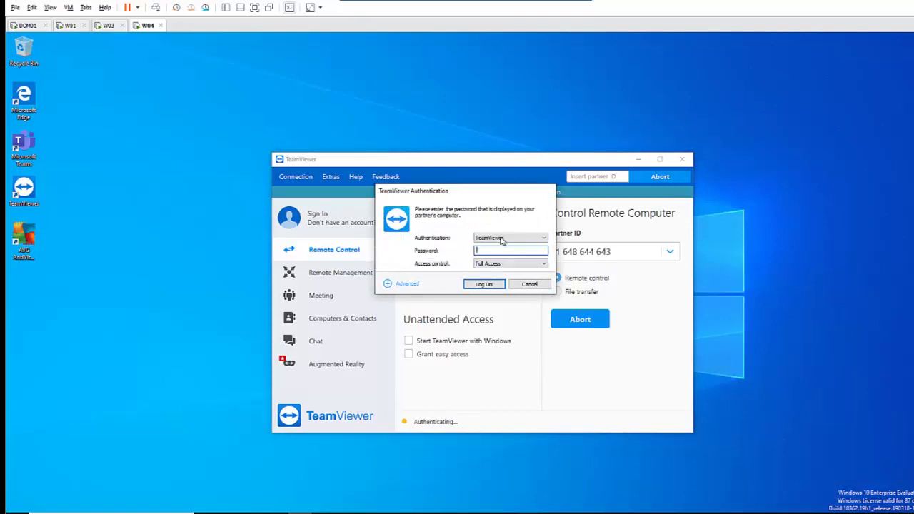
click(503, 239)
click(491, 250)
click(491, 250)
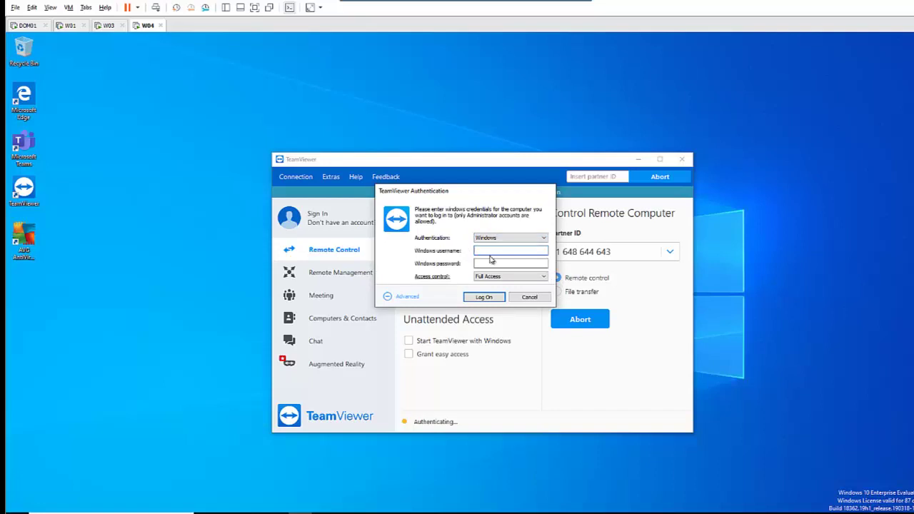
- Return to W03 and review the black and whitelist access choices in the security options, discarding any change
click(107, 26)
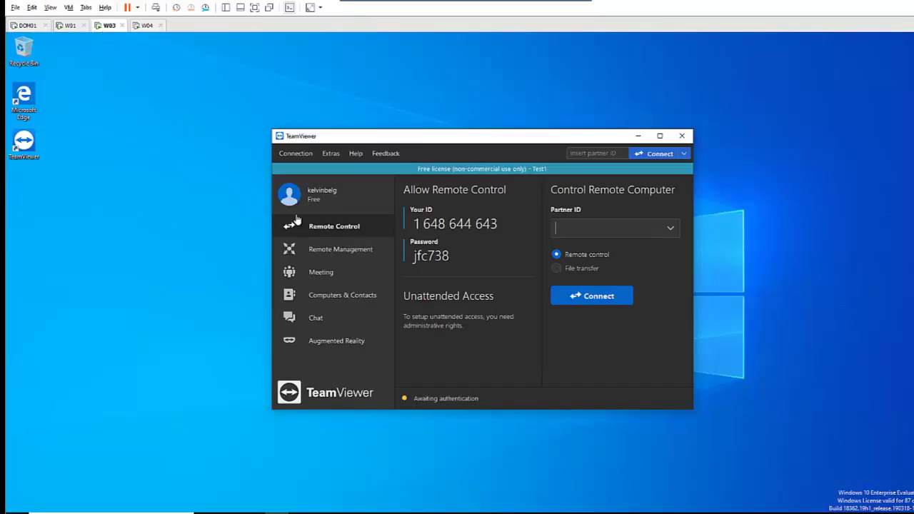
click(334, 160)
click(336, 171)
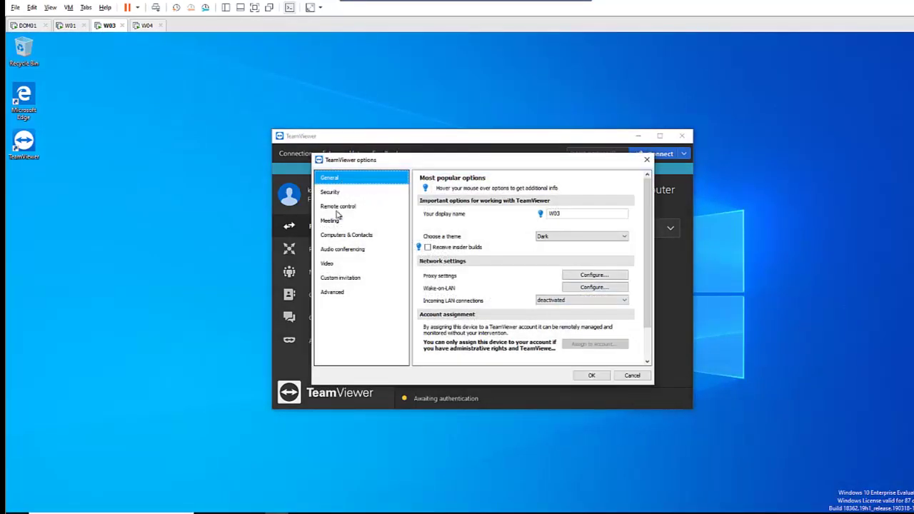
click(339, 195)
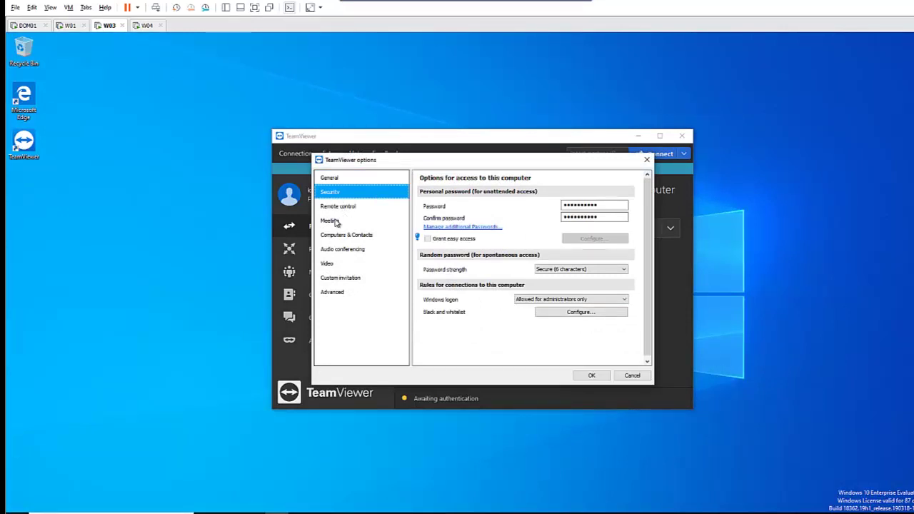
click(566, 312)
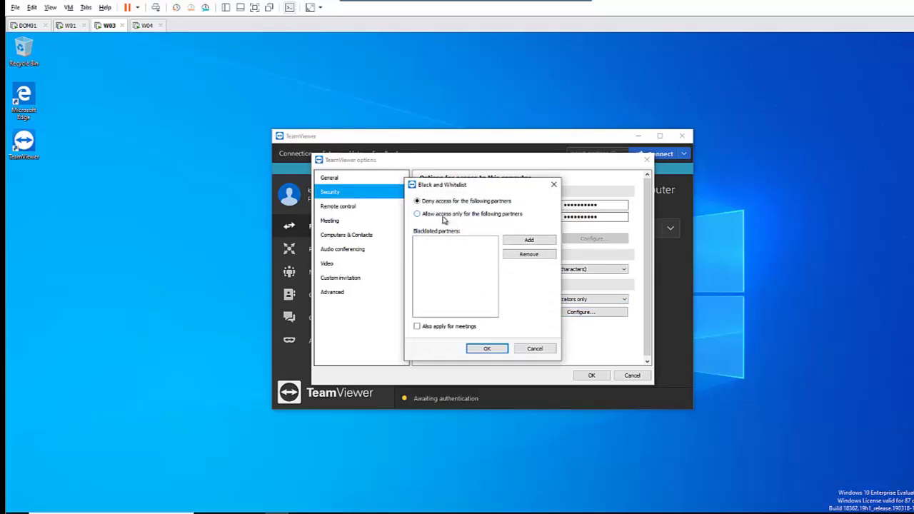
click(443, 215)
click(534, 348)
- Review the remote control defaults and the meeting options, including the available meeting display quality choices
click(350, 209)
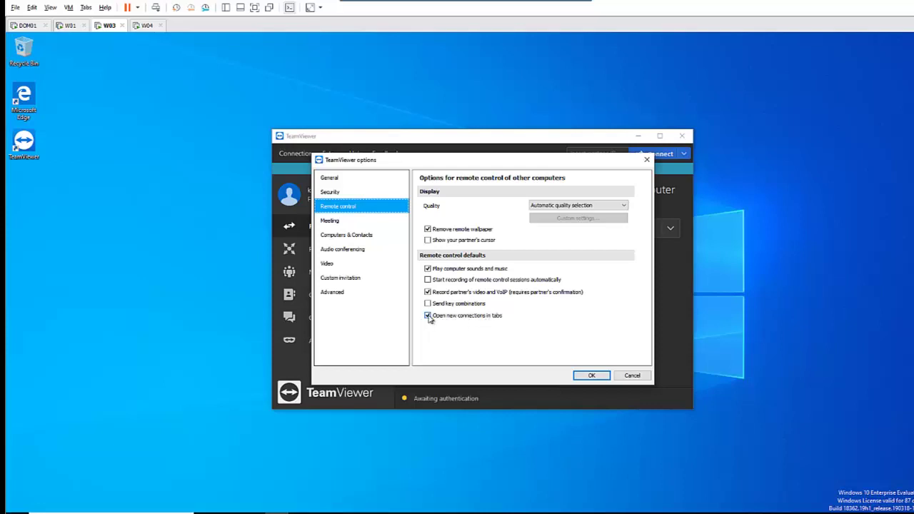
click(330, 222)
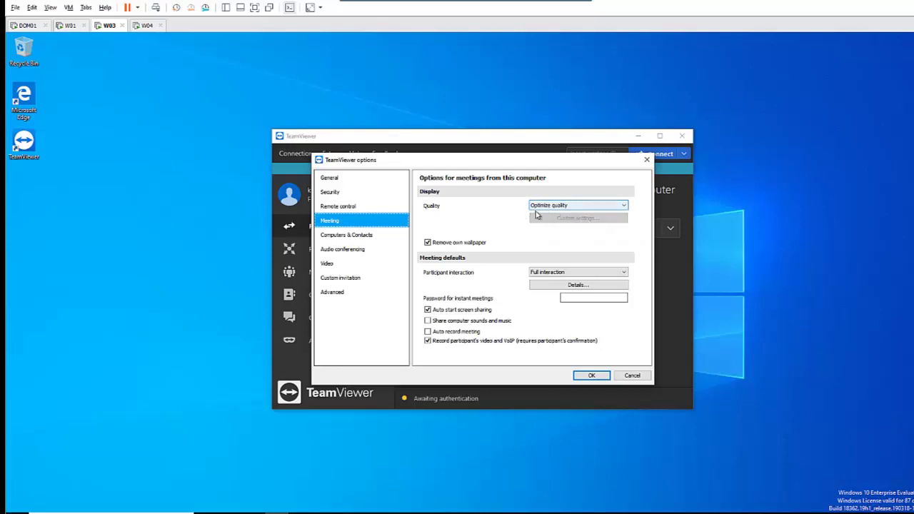
click(558, 208)
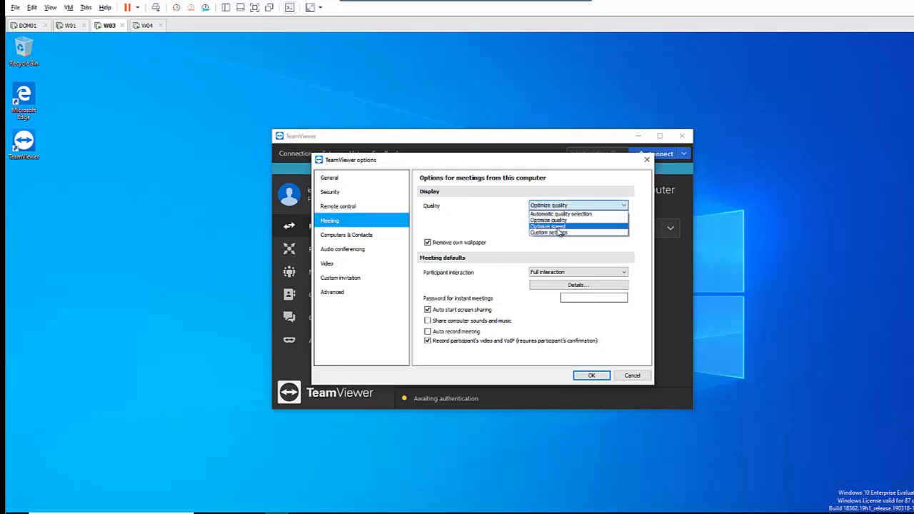
click(458, 207)
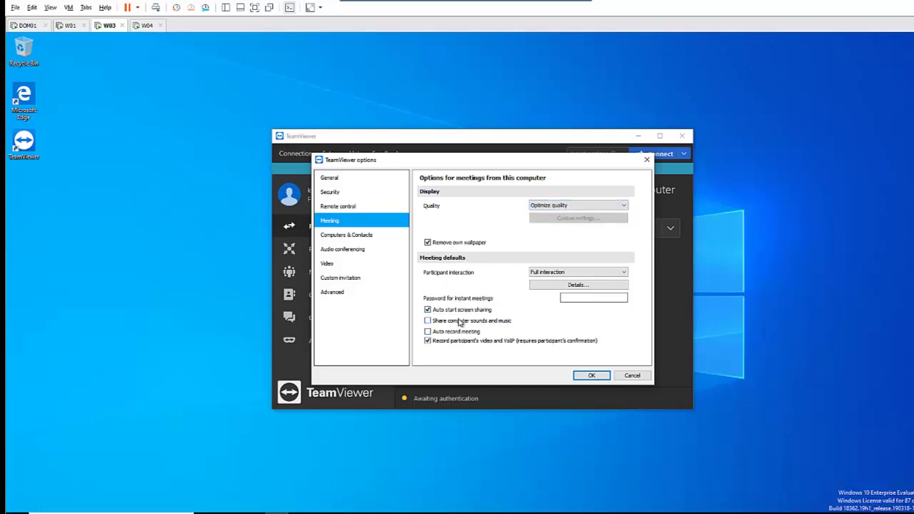
- Review the Computers & Contacts, audio conferencing and video options, trying out the voice playback volume
click(346, 236)
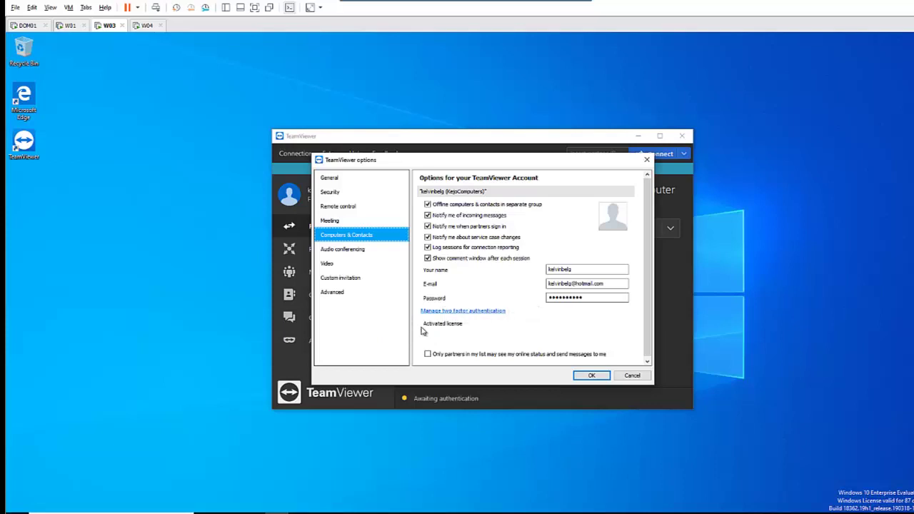
click(348, 251)
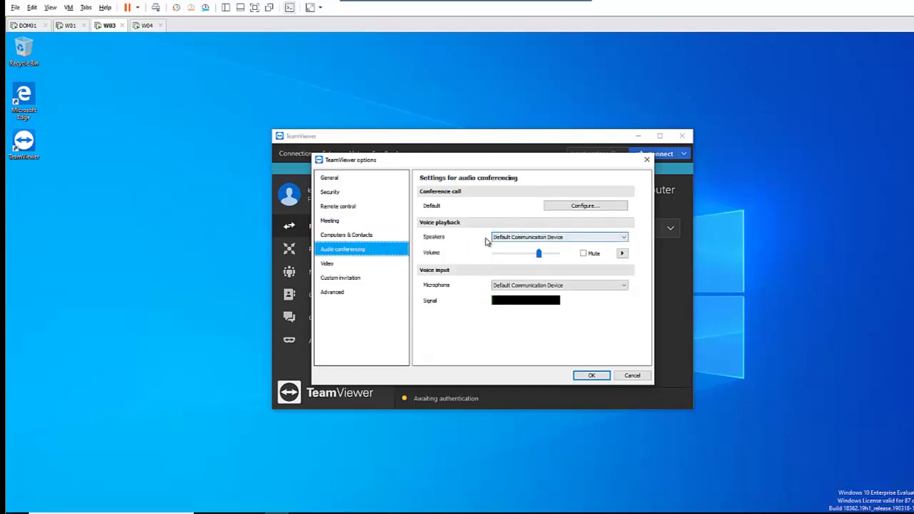
click(536, 254)
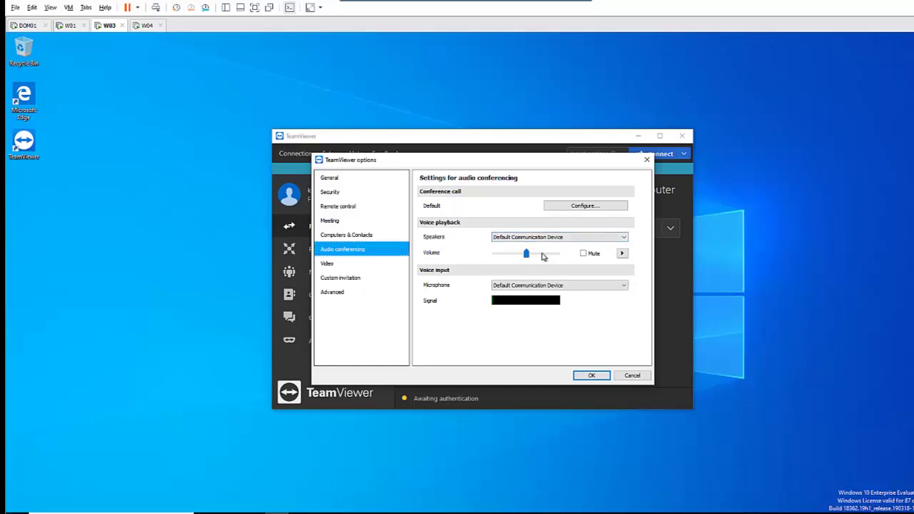
click(543, 257)
click(584, 256)
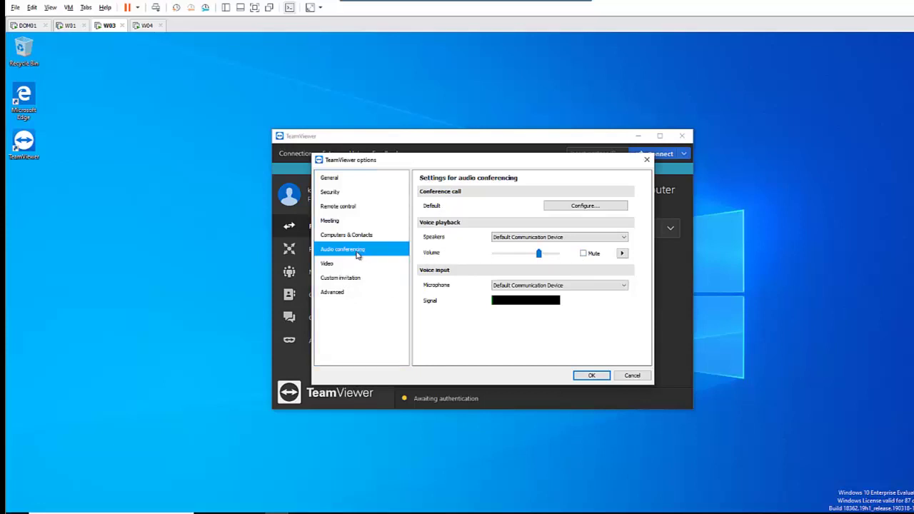
click(331, 267)
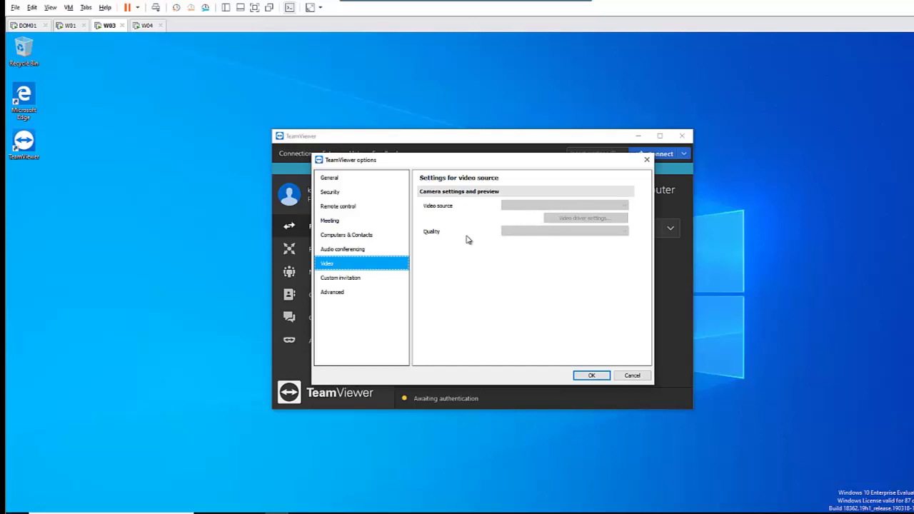
- In the remote control invitation message, replace the URL placeholder and closing lines with "Kind regards," and the sender's full name
click(362, 279)
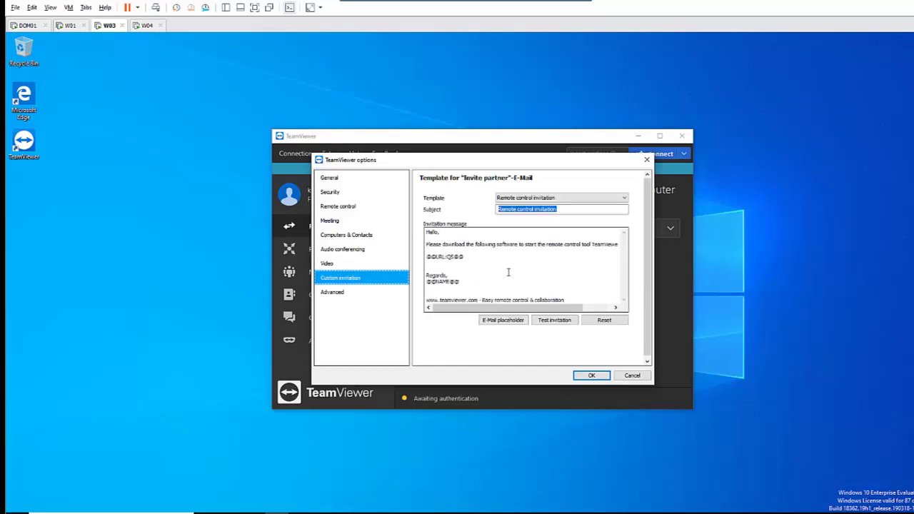
click(446, 268)
key(Up)
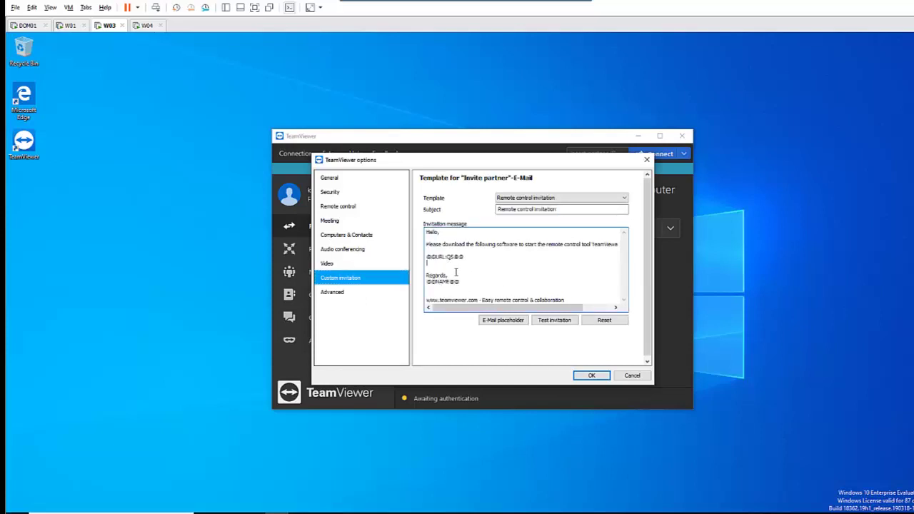
drag(467, 283, 424, 255)
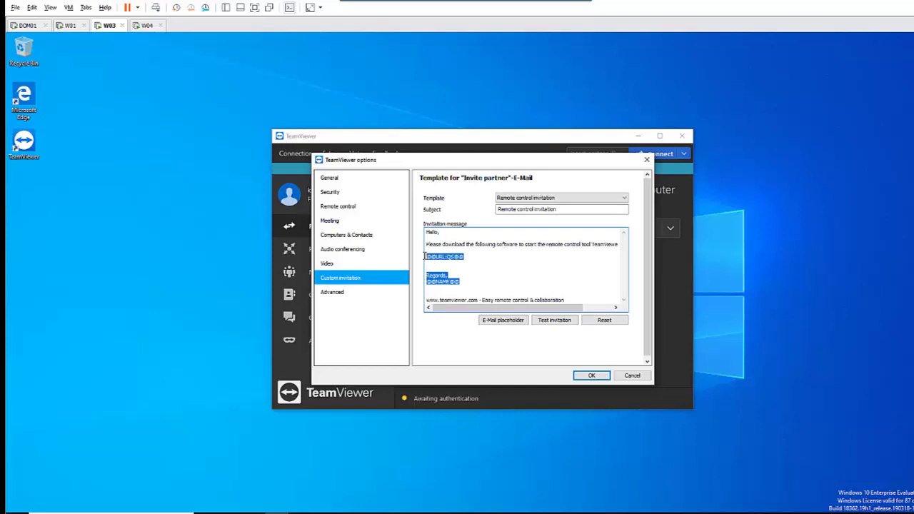
key(Delete)
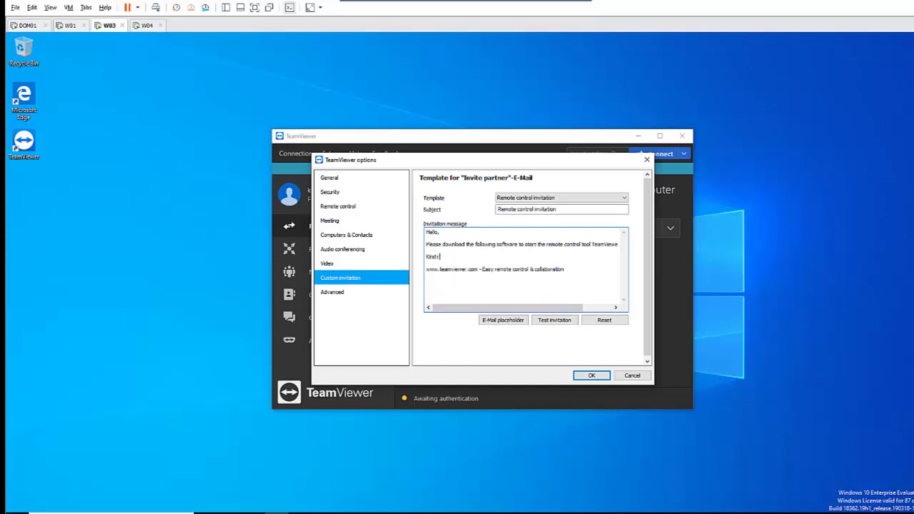
text(,)
key(Return)
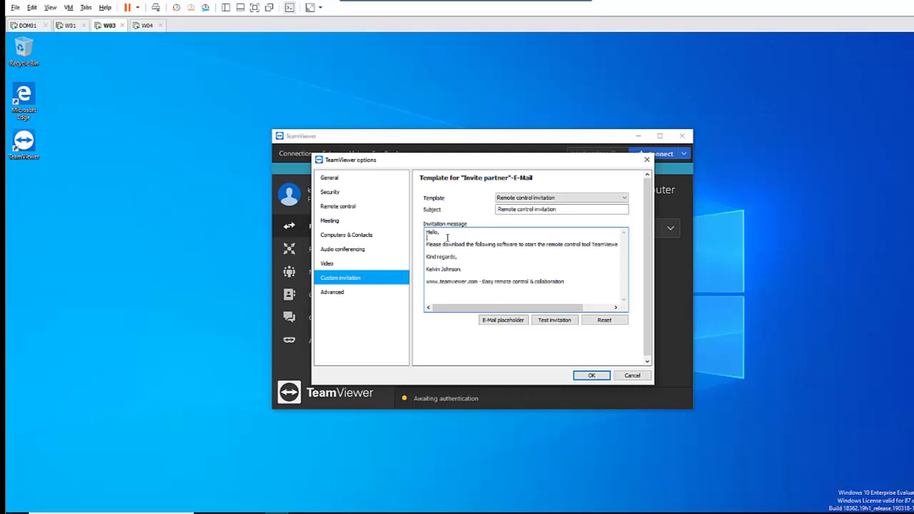
drag(447, 238, 469, 264)
click(456, 262)
drag(600, 244, 580, 244)
- Show the advanced options, review the display languages, and set the check for new versions to Monthly
click(347, 296)
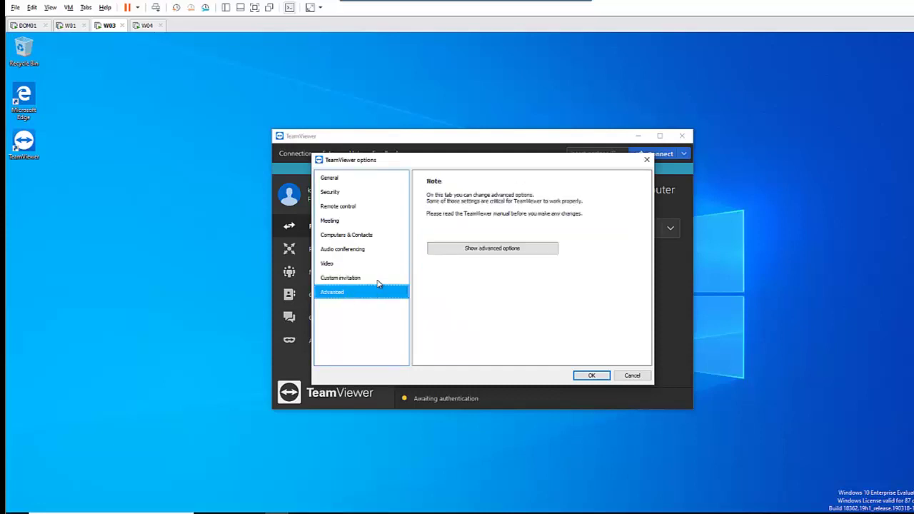
click(490, 250)
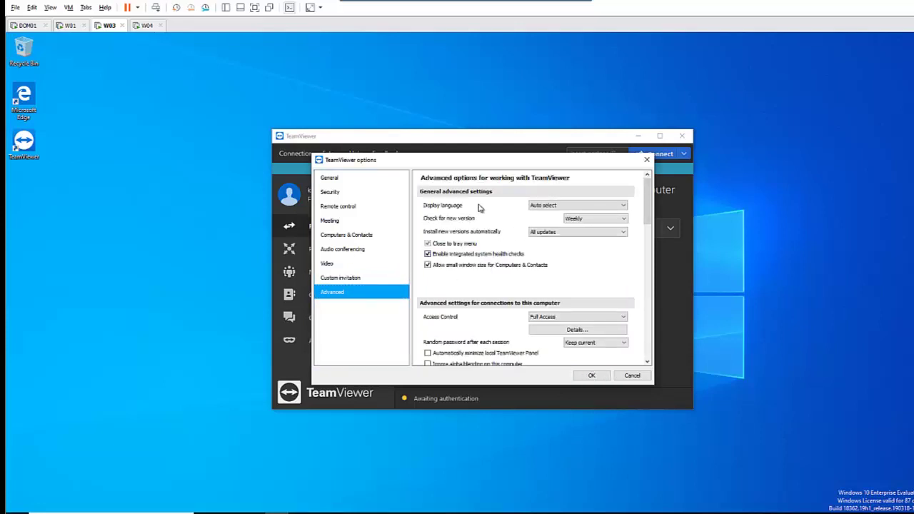
click(542, 206)
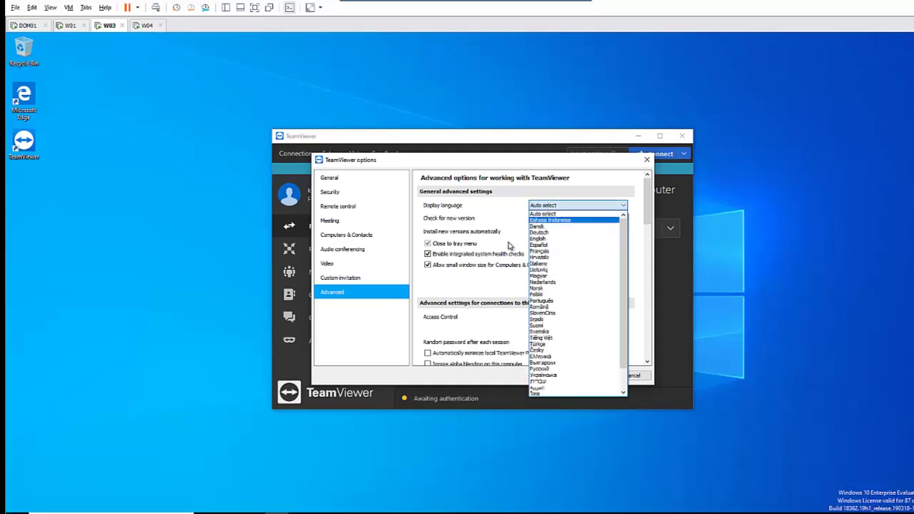
click(436, 220)
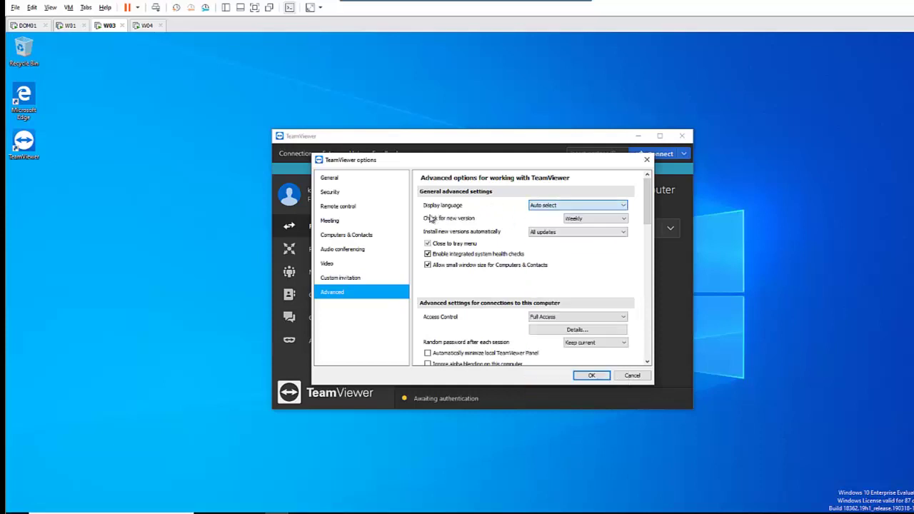
click(575, 223)
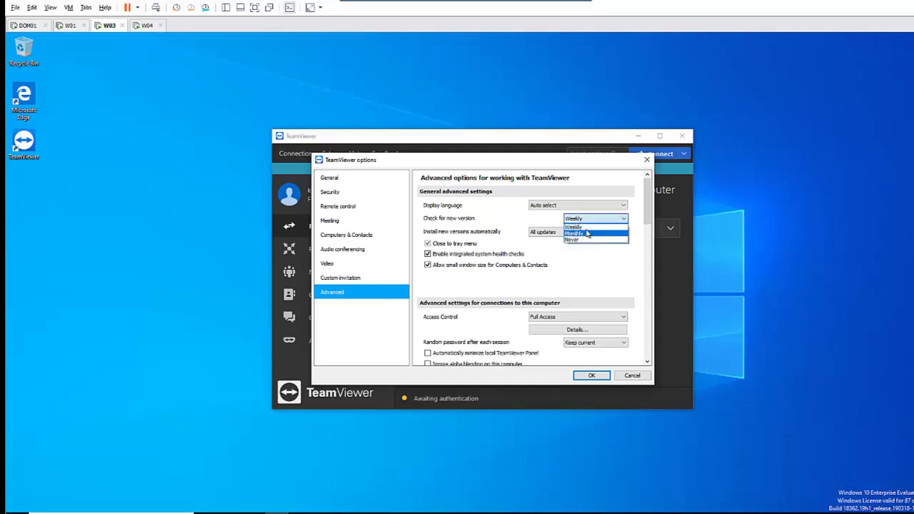
click(575, 235)
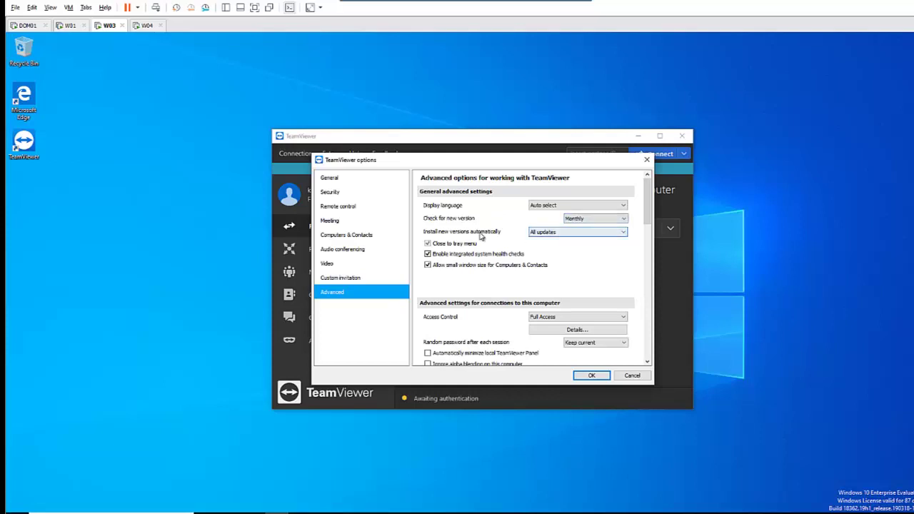
- Review the automatic update choices and the remaining advanced options down to the network and log file settings, closing the options without saving
click(538, 235)
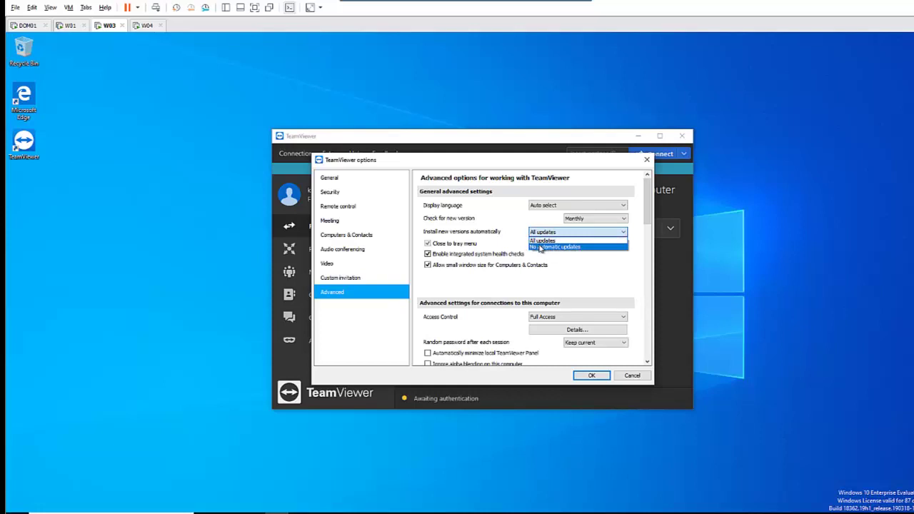
click(540, 285)
scroll(501, 301, down, 1)
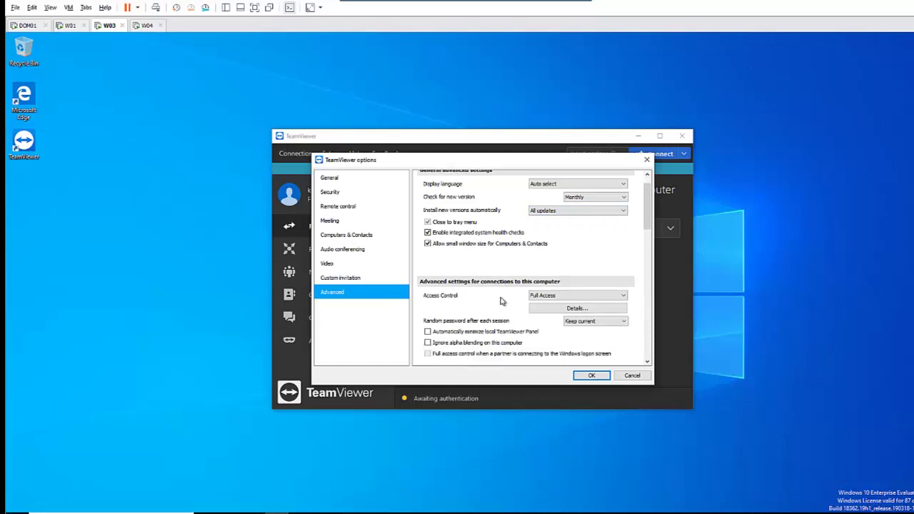
scroll(585, 257, down, 1)
scroll(646, 225, down, 1)
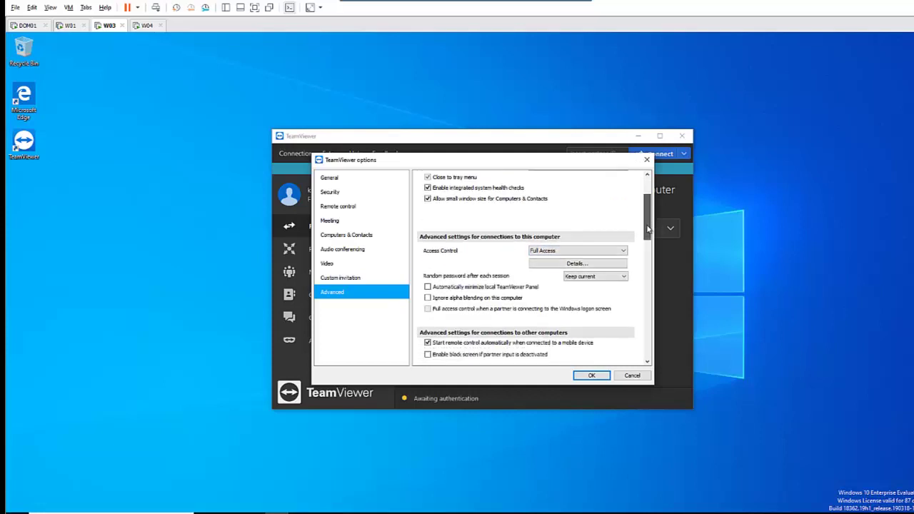
drag(648, 229, 635, 349)
scroll(585, 281, up, 4)
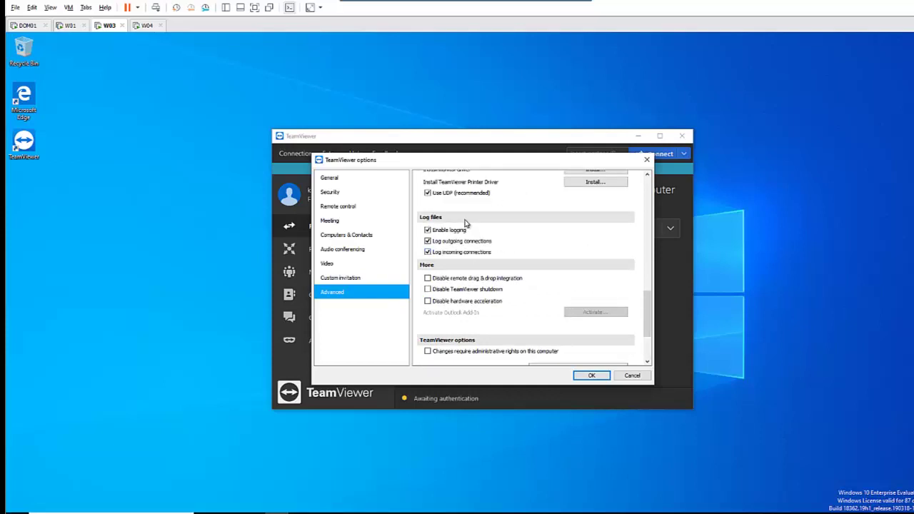
scroll(465, 223, up, 1)
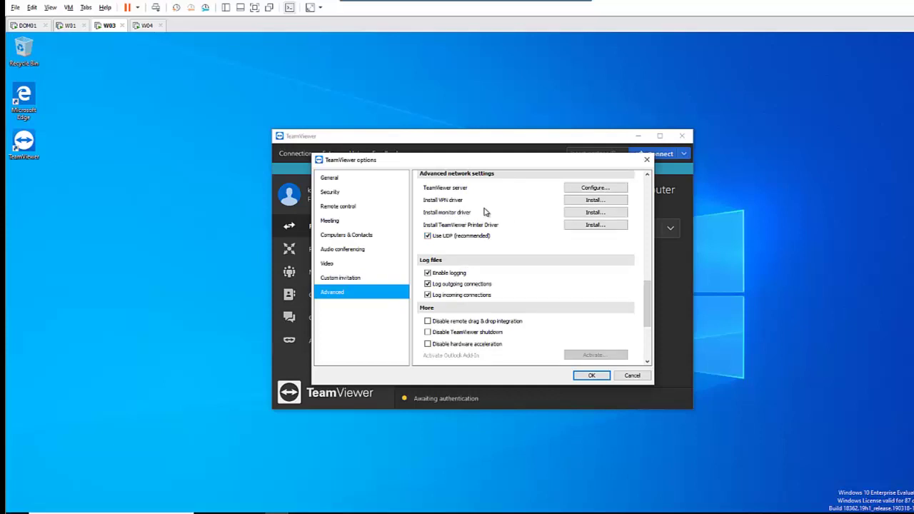
click(628, 375)
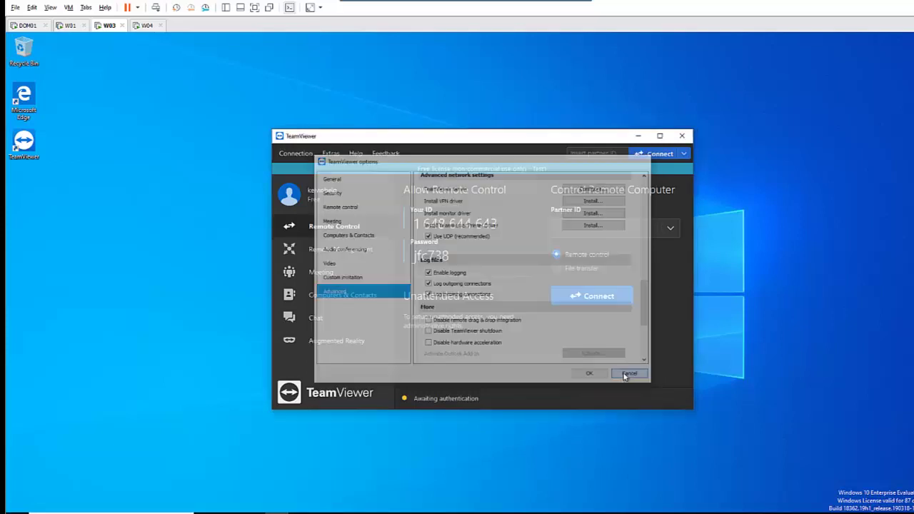
- On W04, authenticate to the remote computer with the domain administrator's Windows username and password, and log on with full access
click(147, 25)
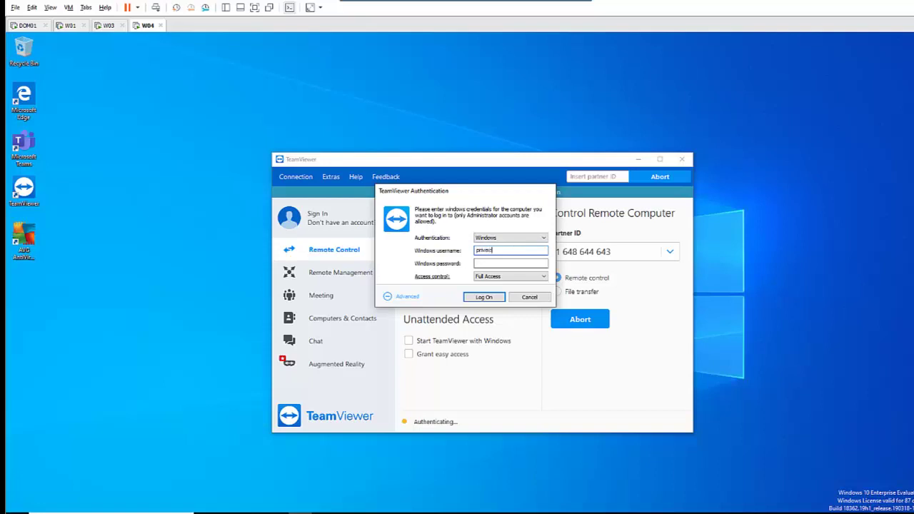
text(s\domadmin)
drag(527, 250, 501, 249)
key(BackSpace)
click(492, 297)
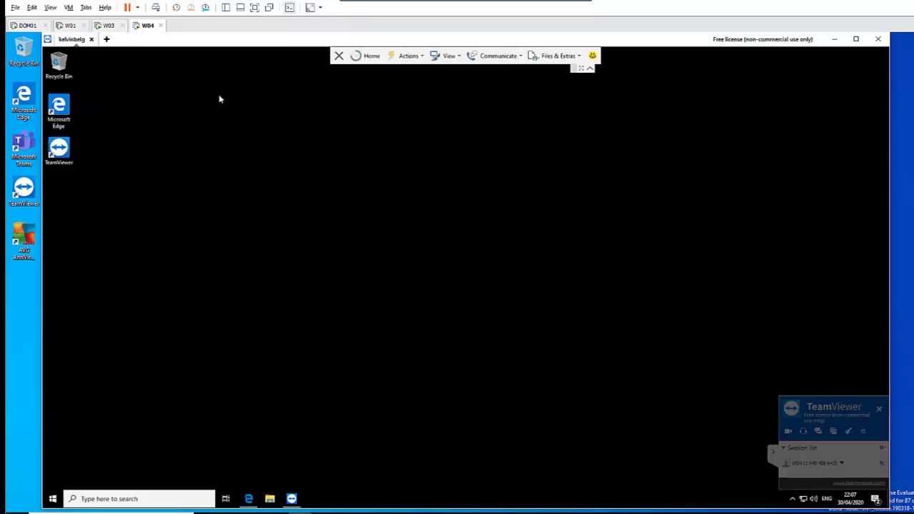
- Open the Start menu on W03 through the remote session, compare it with the W03 machine itself, and return to W04
click(107, 25)
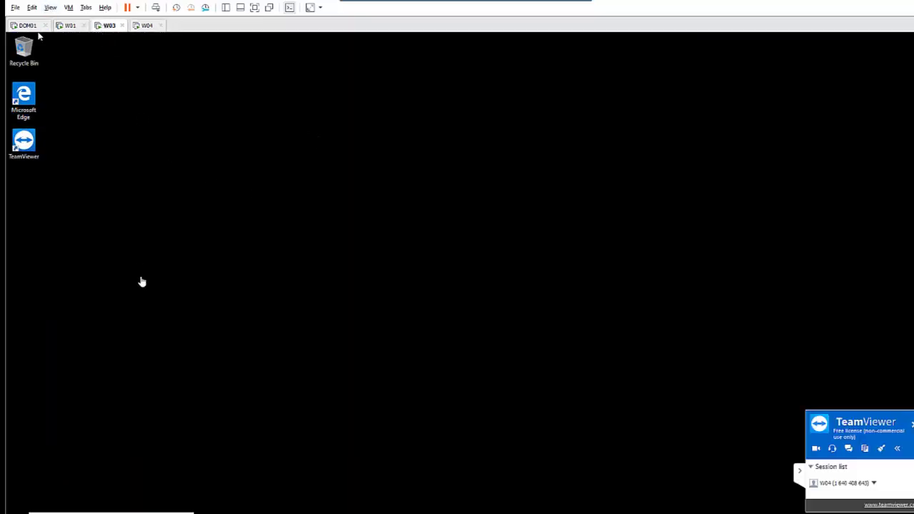
click(141, 29)
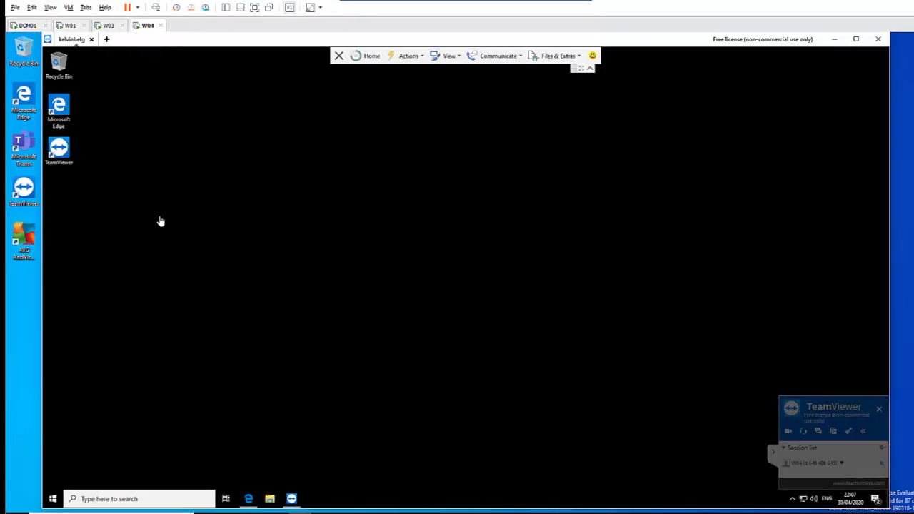
click(52, 499)
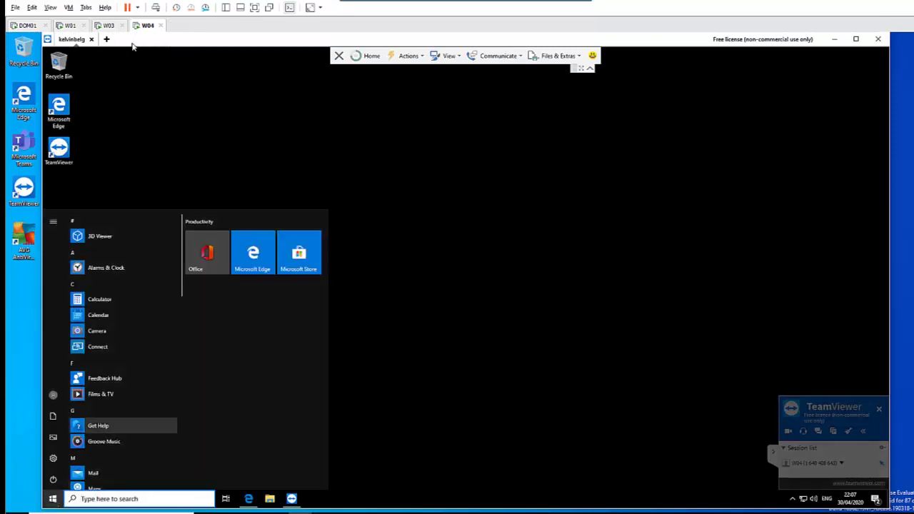
click(108, 27)
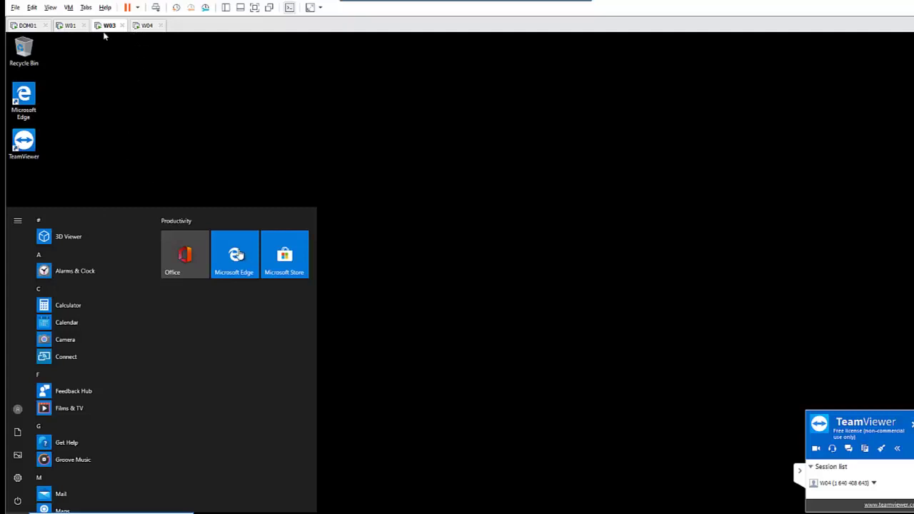
click(147, 28)
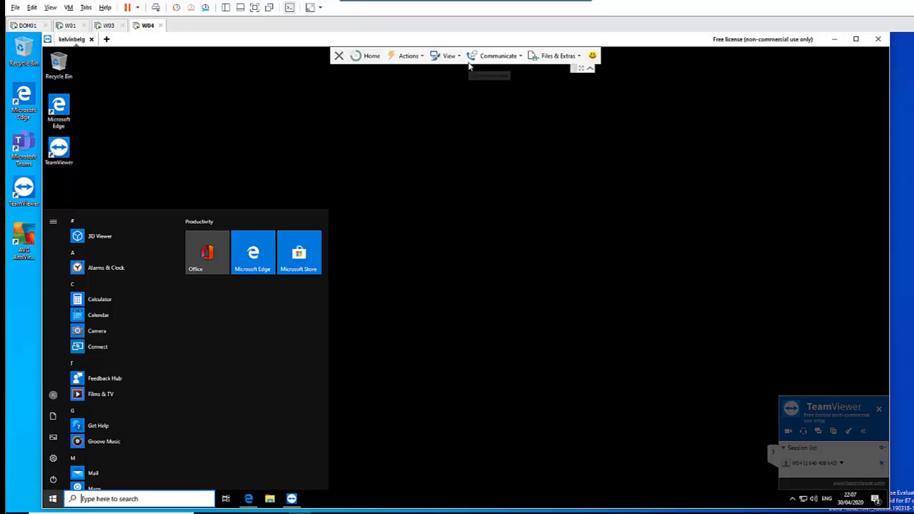
- Start a chat from the remote session on W04 and send the message "hello"
click(509, 59)
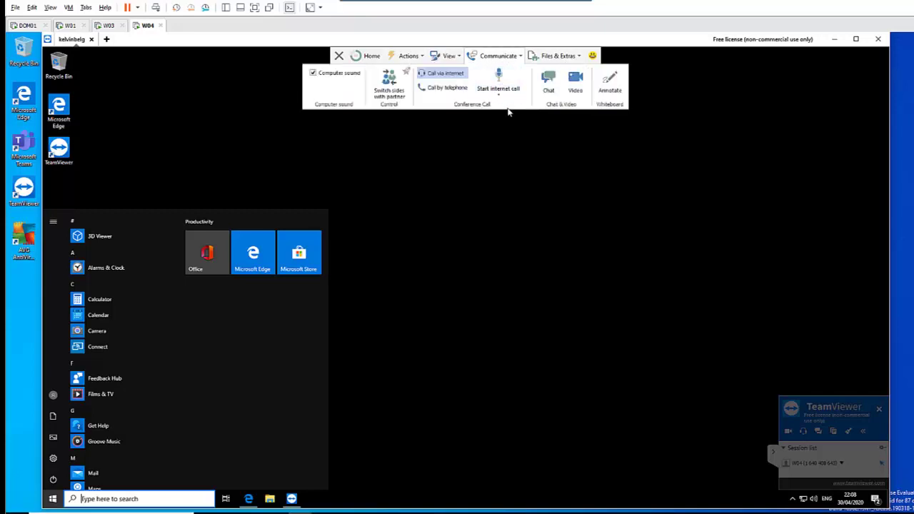
click(546, 91)
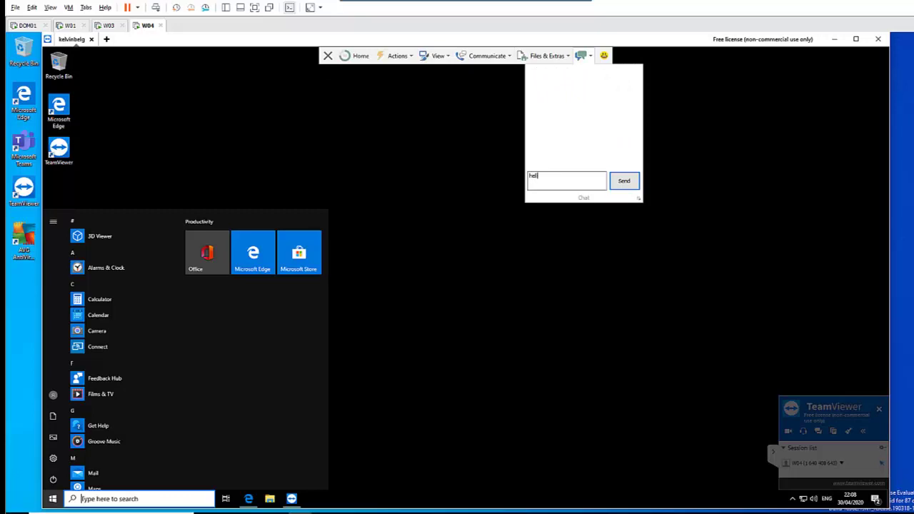
key(Return)
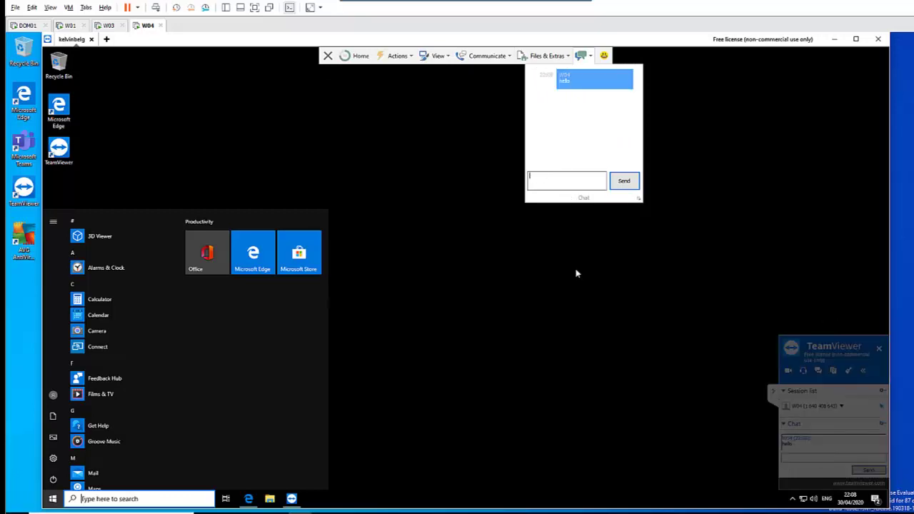
- Reply "hi" in the session chat on W03, and return to W04 to view the reply
click(107, 26)
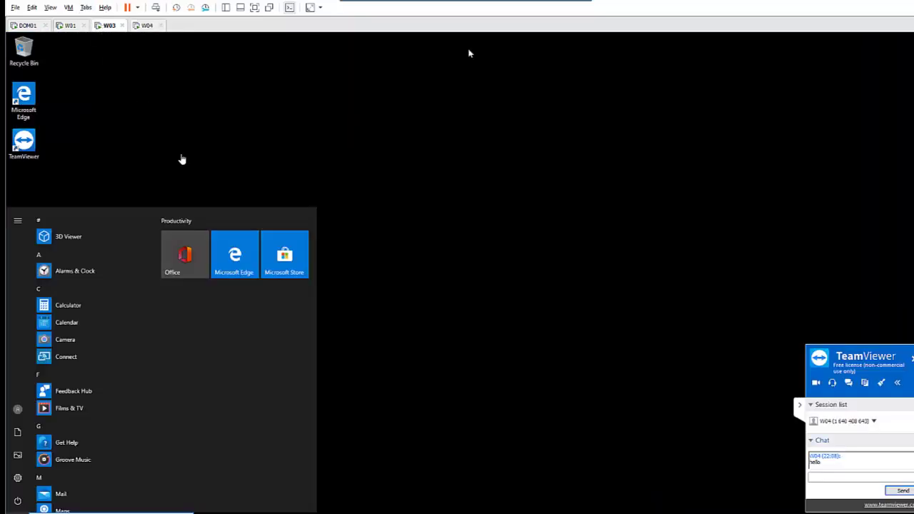
click(831, 477)
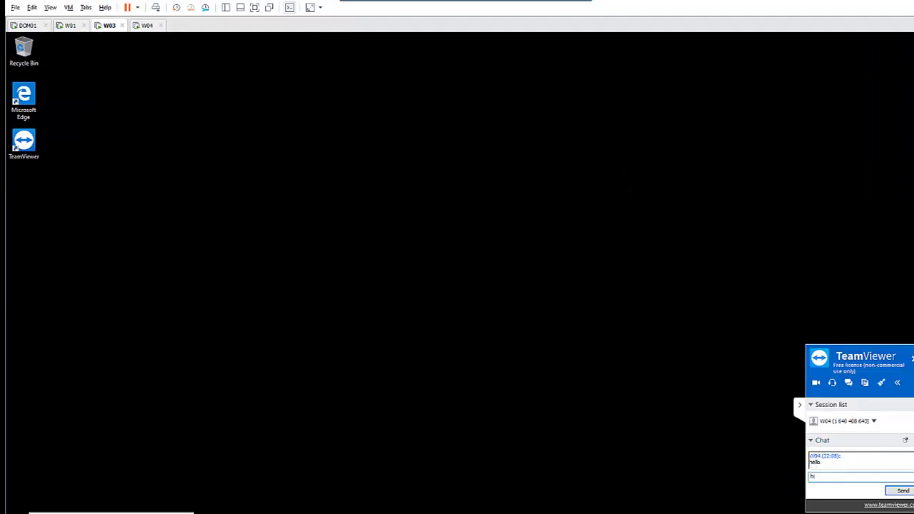
text(hi)
key(Return)
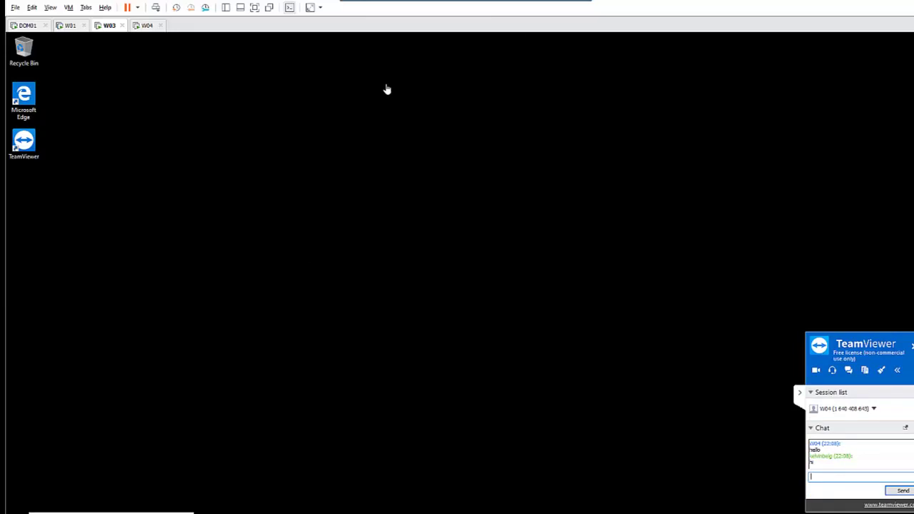
click(146, 26)
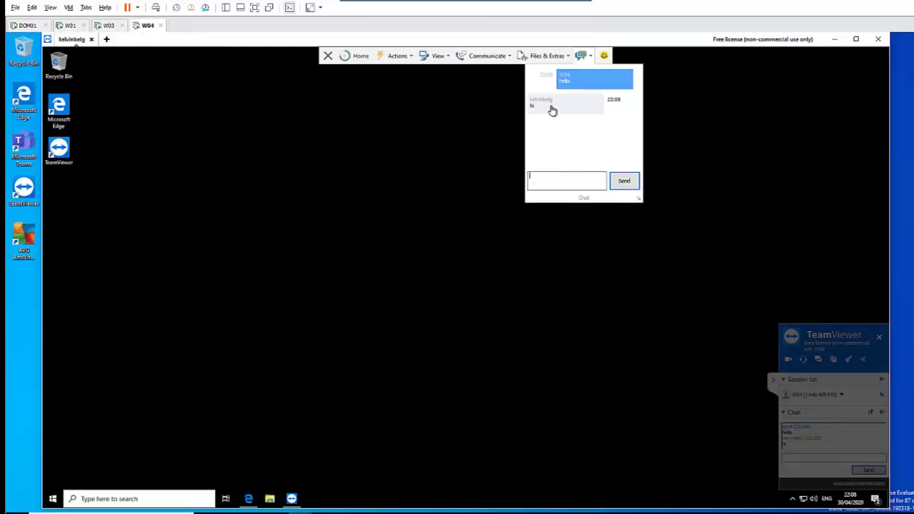
- Review the session actions, including the lock choices and inviting an additional participant, dismissing the account sign-in request
click(407, 56)
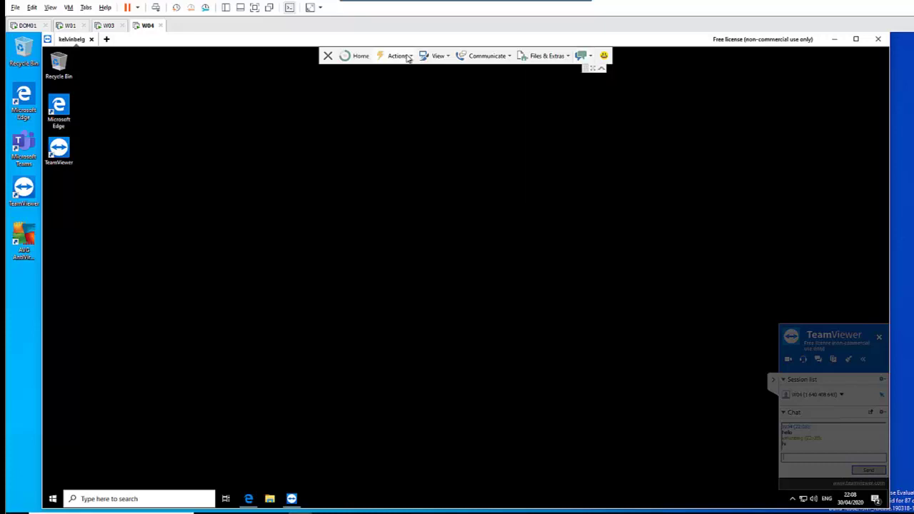
click(407, 56)
click(407, 57)
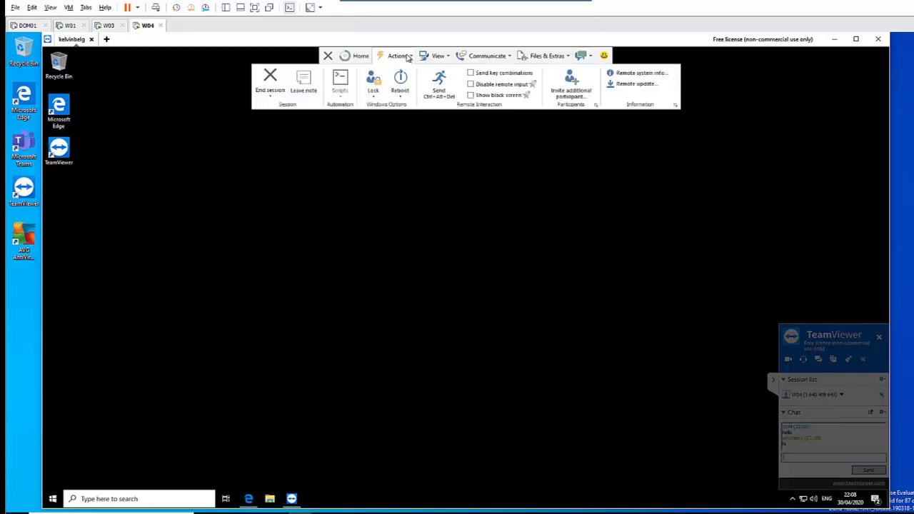
click(374, 98)
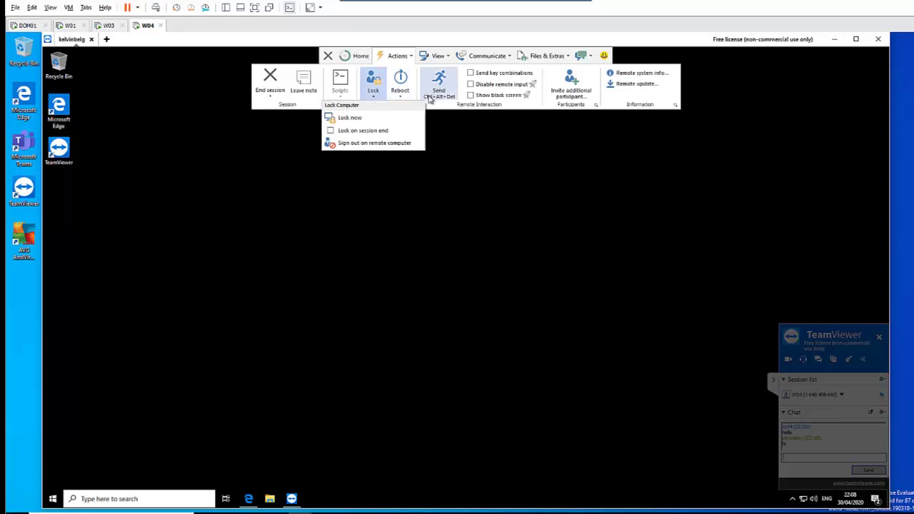
click(573, 92)
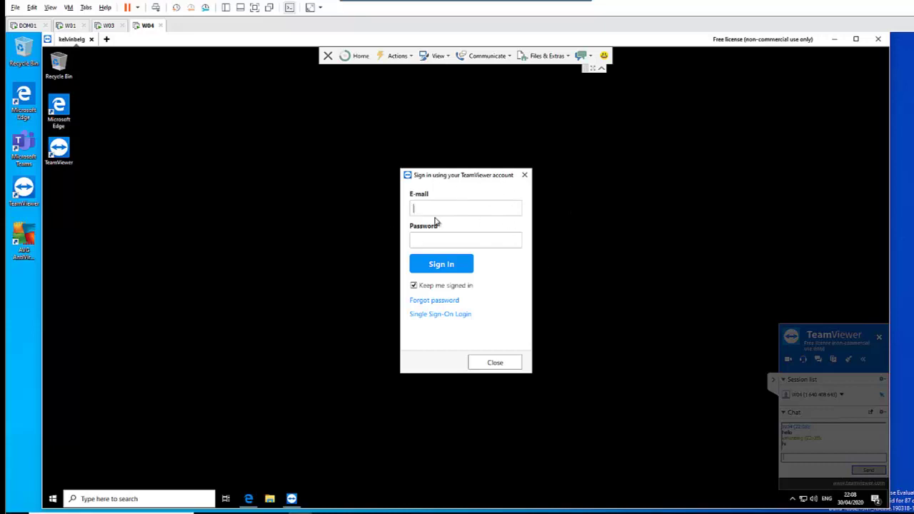
click(523, 176)
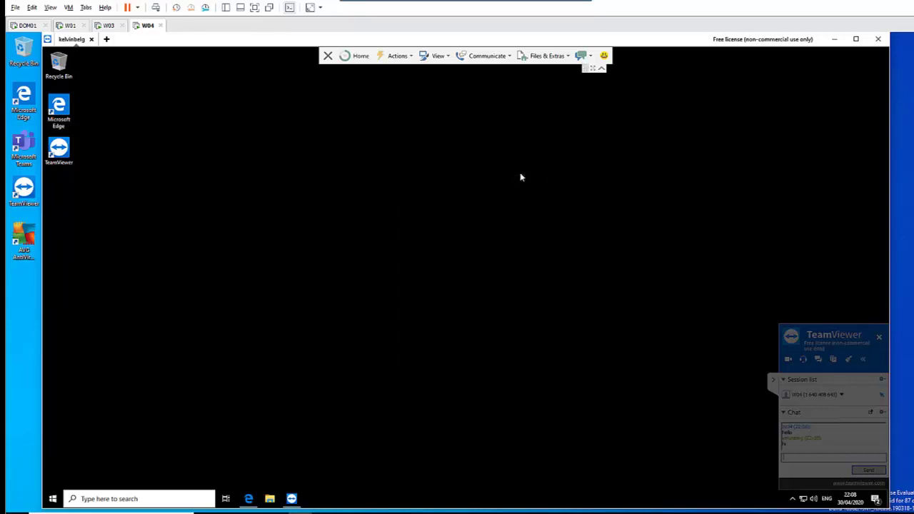
click(411, 57)
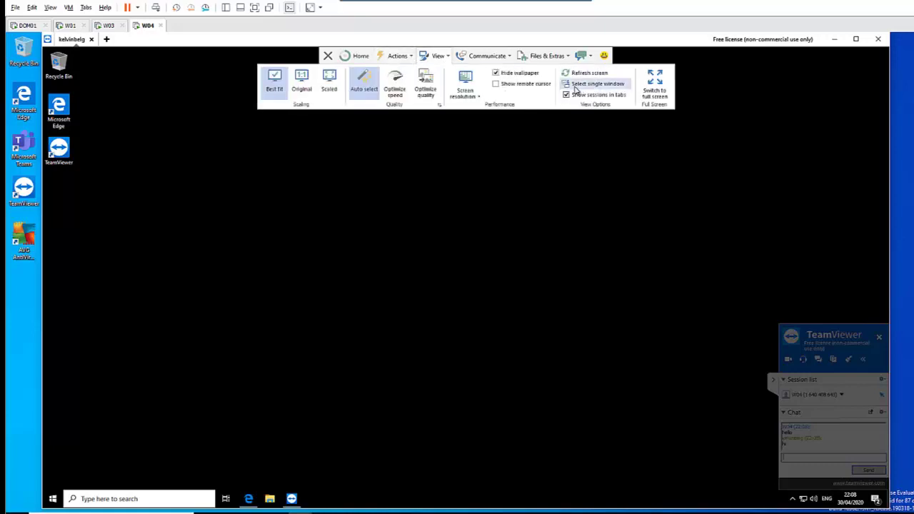
click(410, 57)
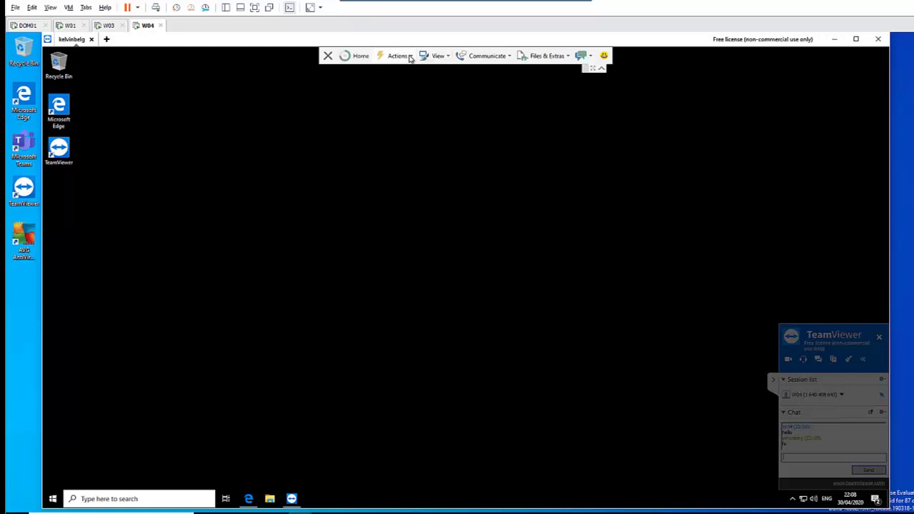
click(411, 59)
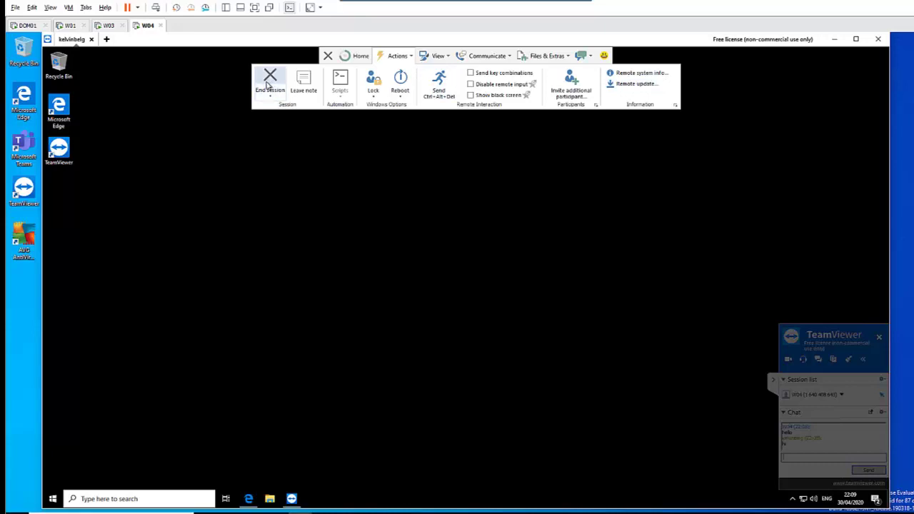
- Review the session's display options, including the list of screen resolutions, and the communication options
click(439, 56)
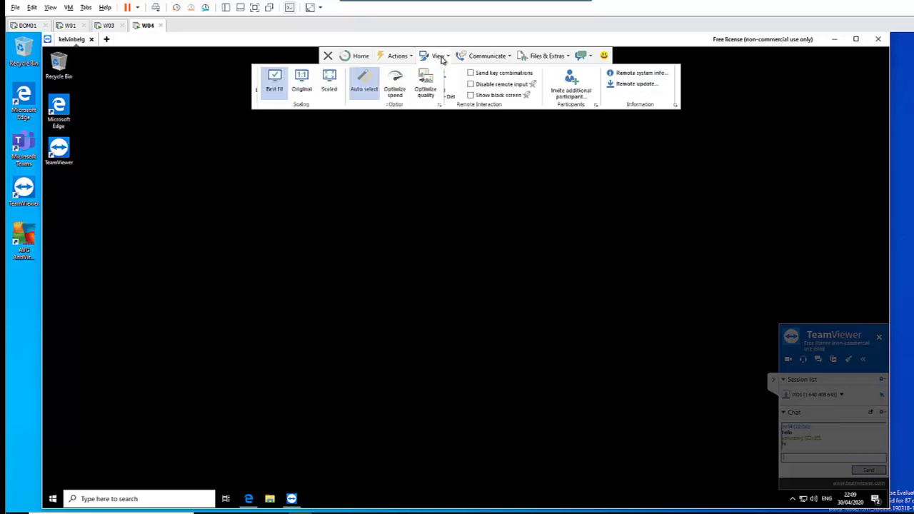
click(439, 57)
click(442, 59)
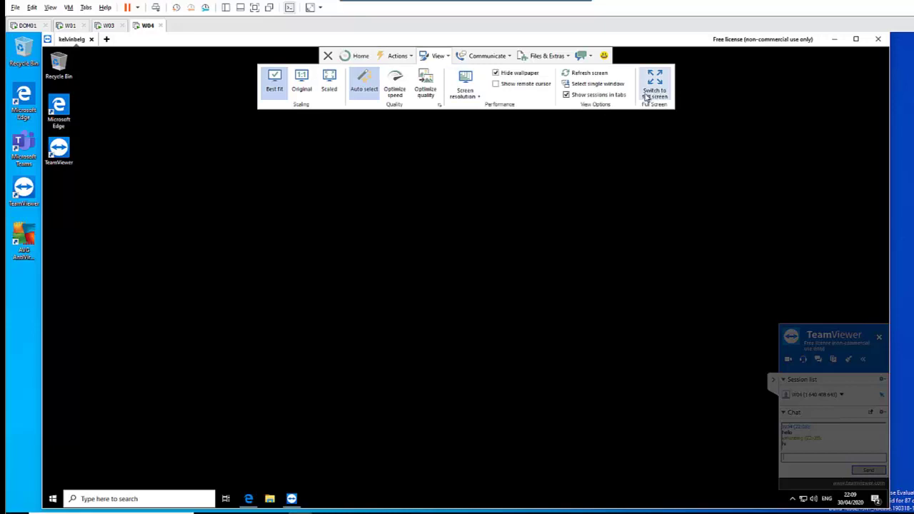
click(481, 98)
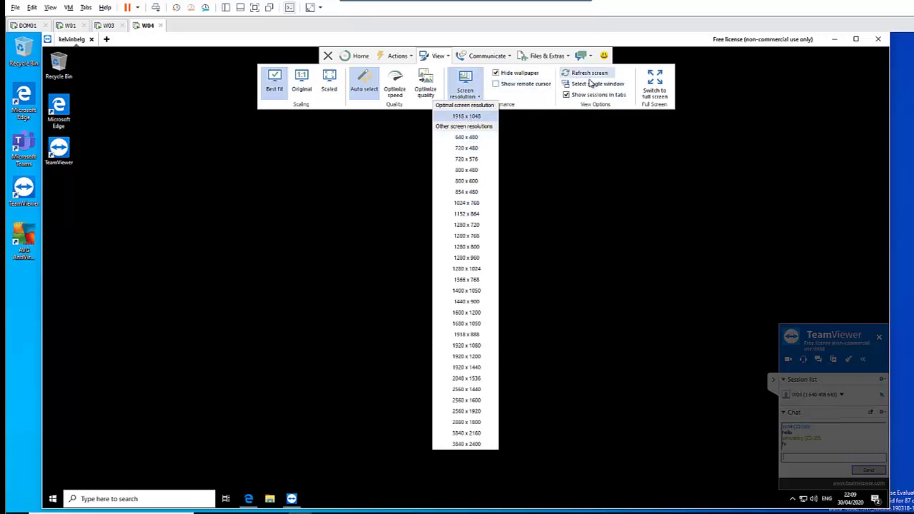
click(502, 59)
click(502, 59)
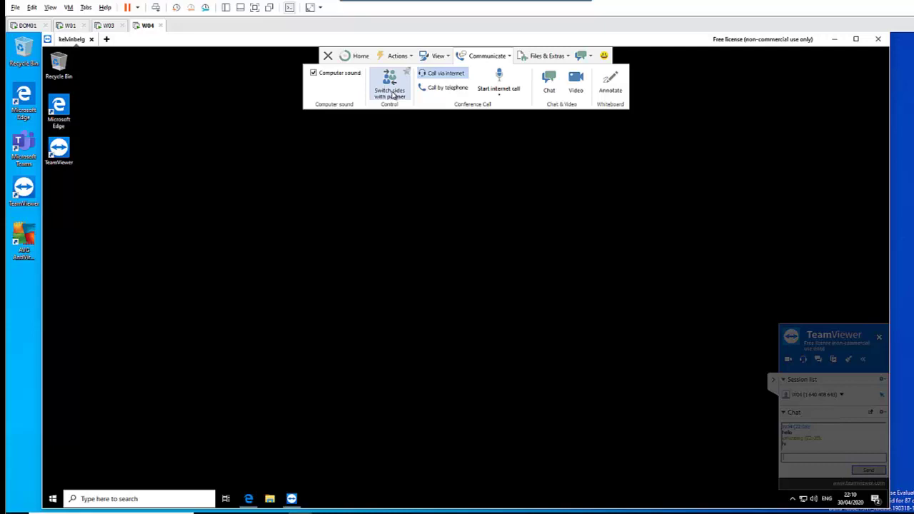
- Take a screenshot of the remote session, view the choices for saving it as a PNG image, and cancel the save
click(548, 58)
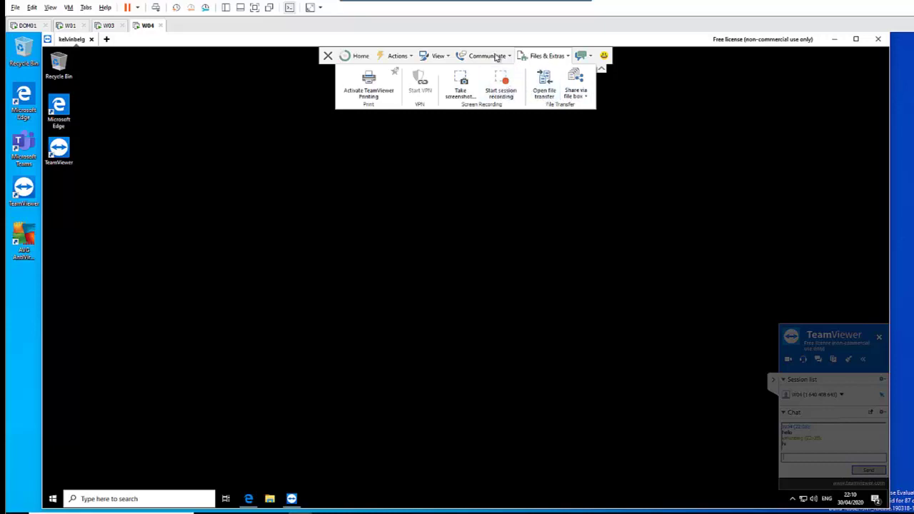
click(459, 91)
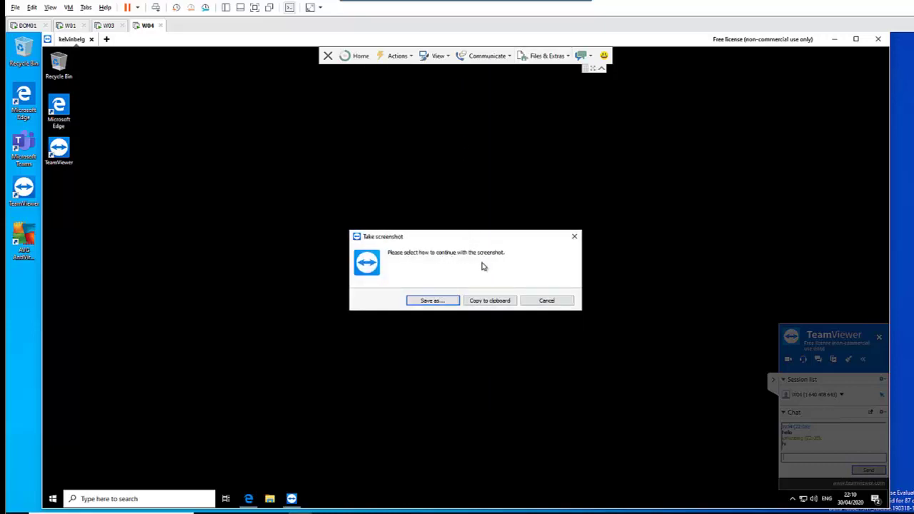
click(444, 303)
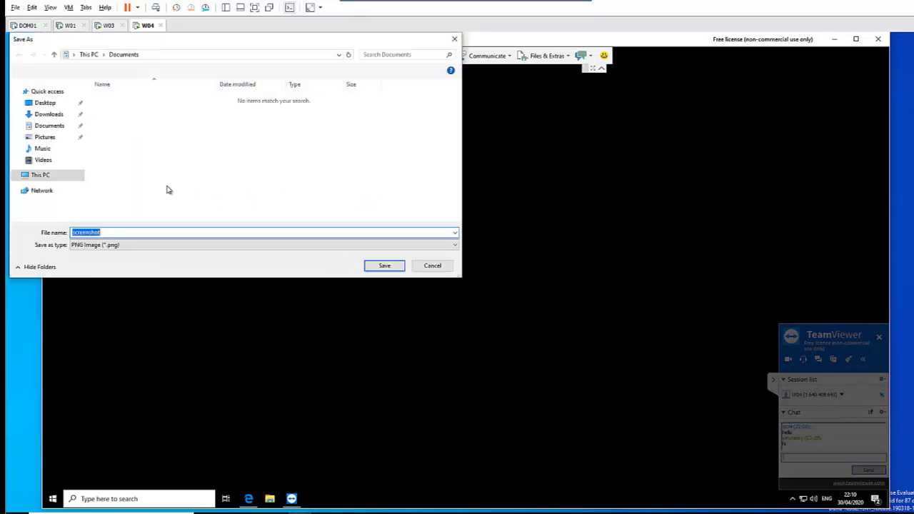
click(432, 266)
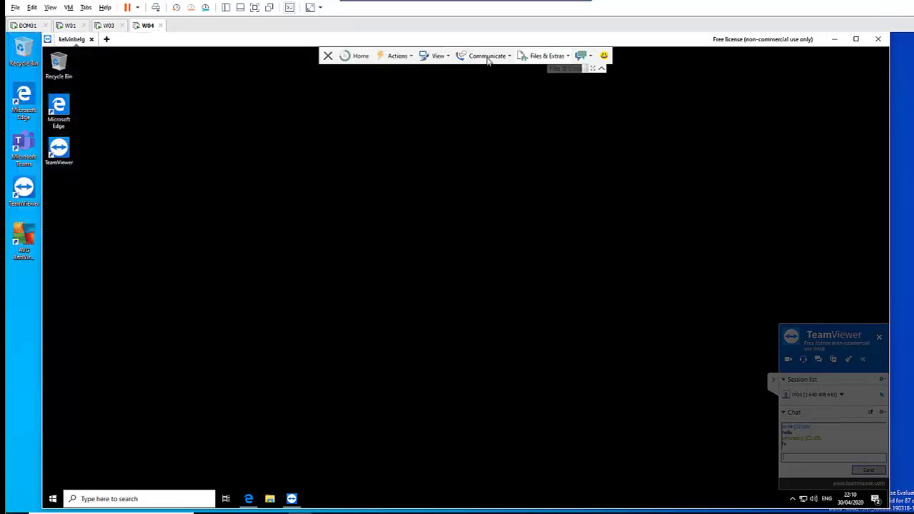
- Review the session's file transfer and file box sharing sources, and view the session chat history
click(561, 63)
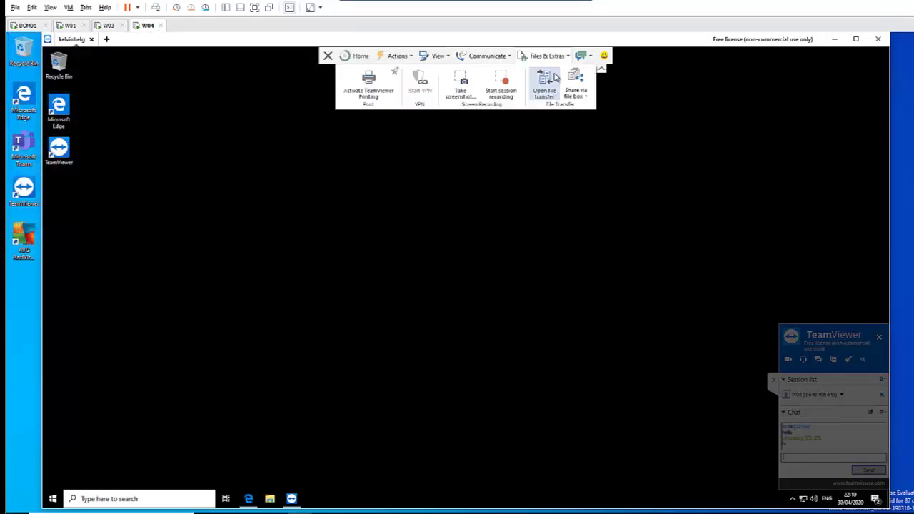
click(581, 99)
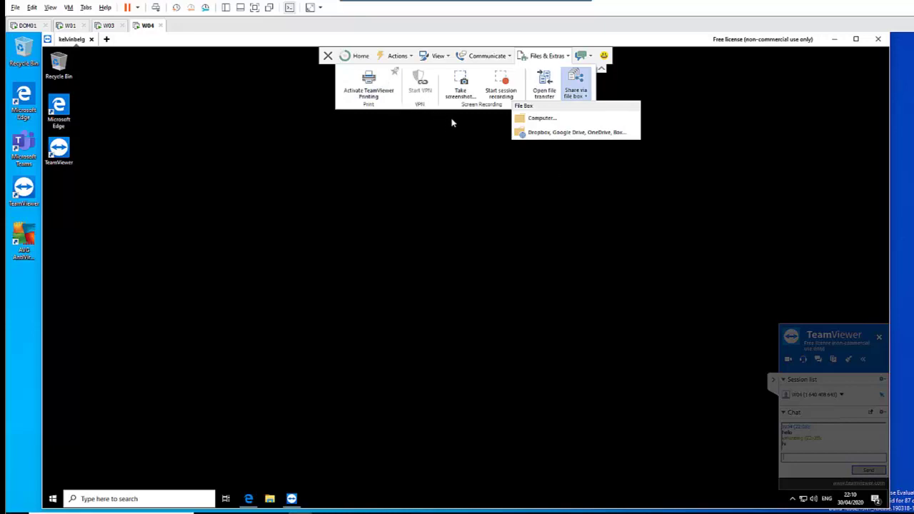
click(583, 55)
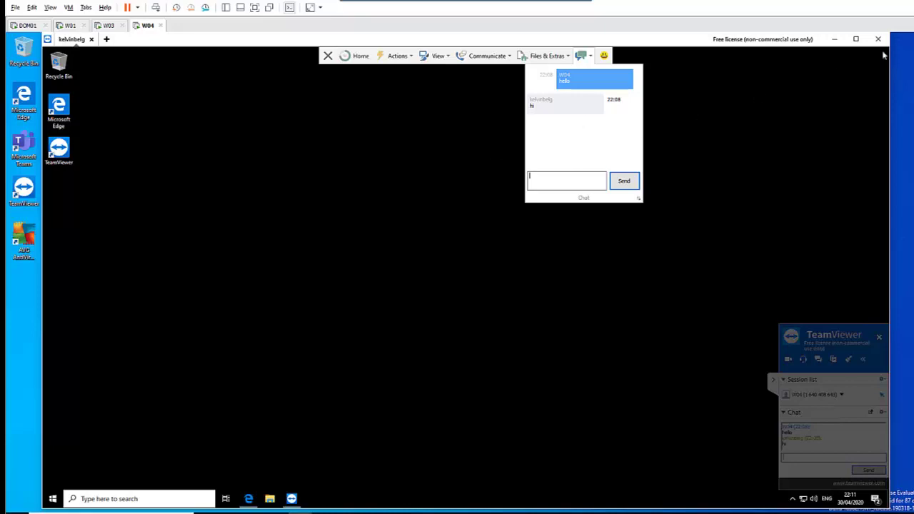
- End the remote session from W04 and dismiss the sponsored session notices on both W04 and W03
click(407, 60)
click(408, 60)
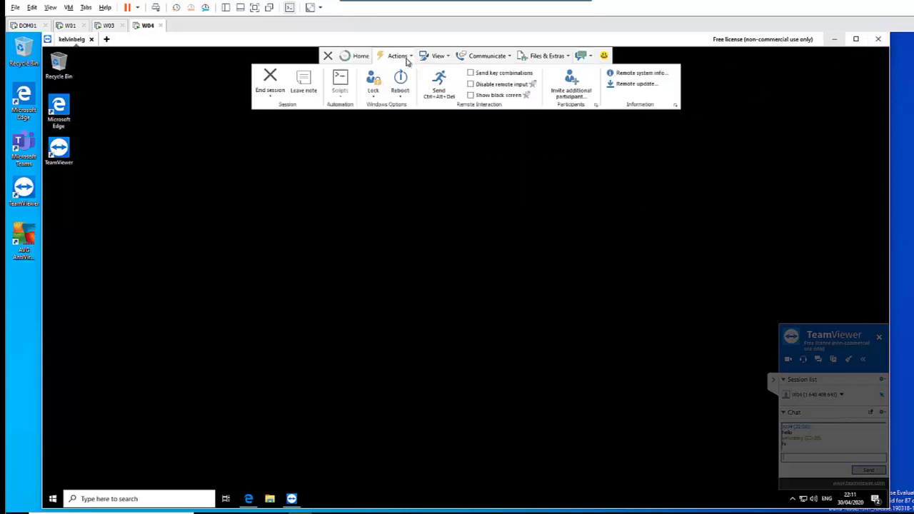
click(271, 80)
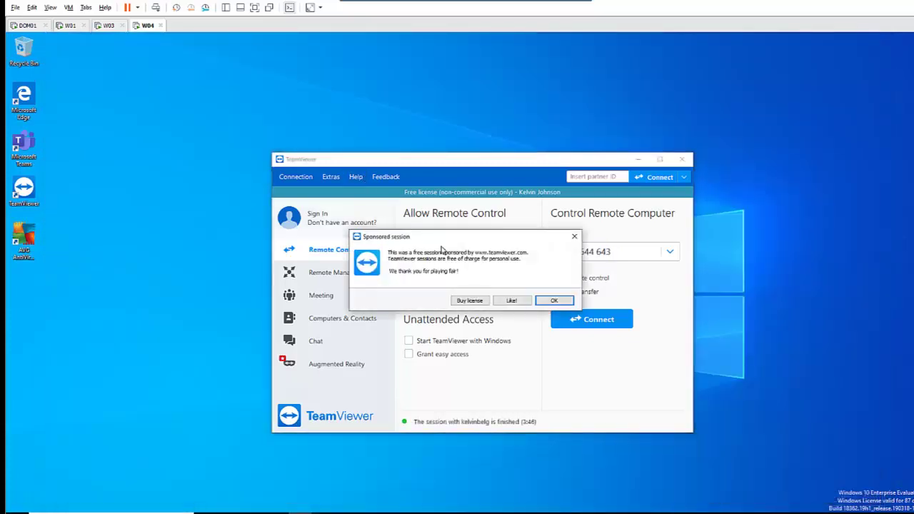
click(552, 300)
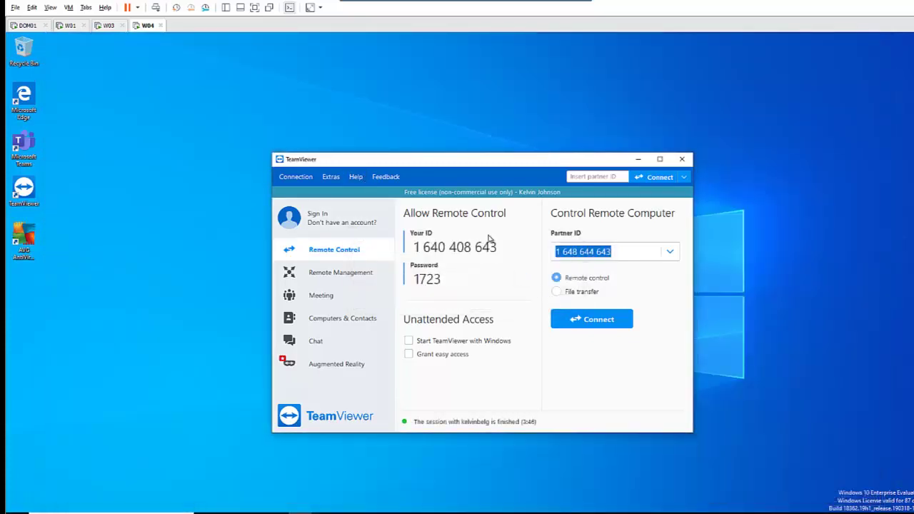
click(112, 26)
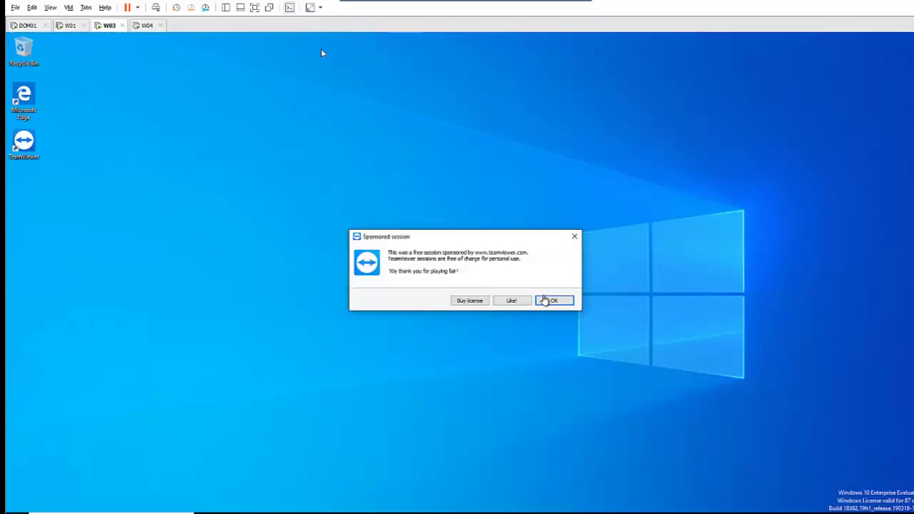
click(552, 301)
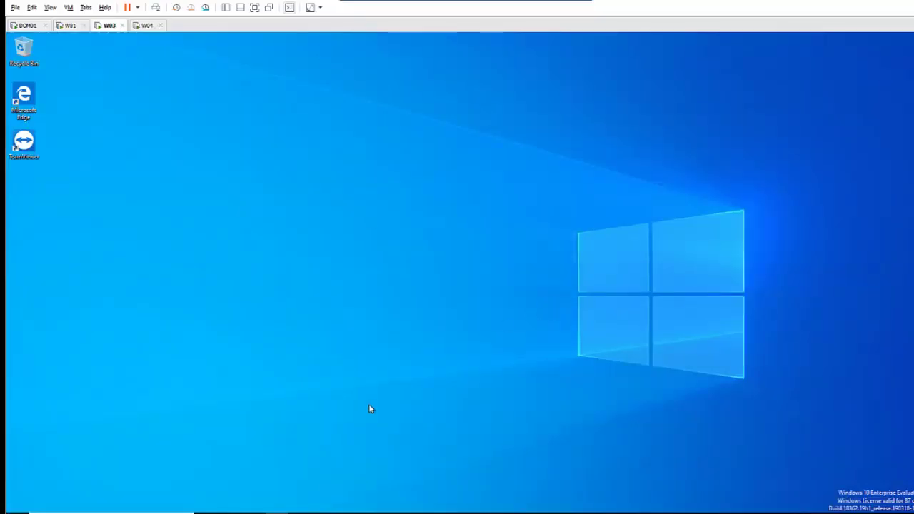